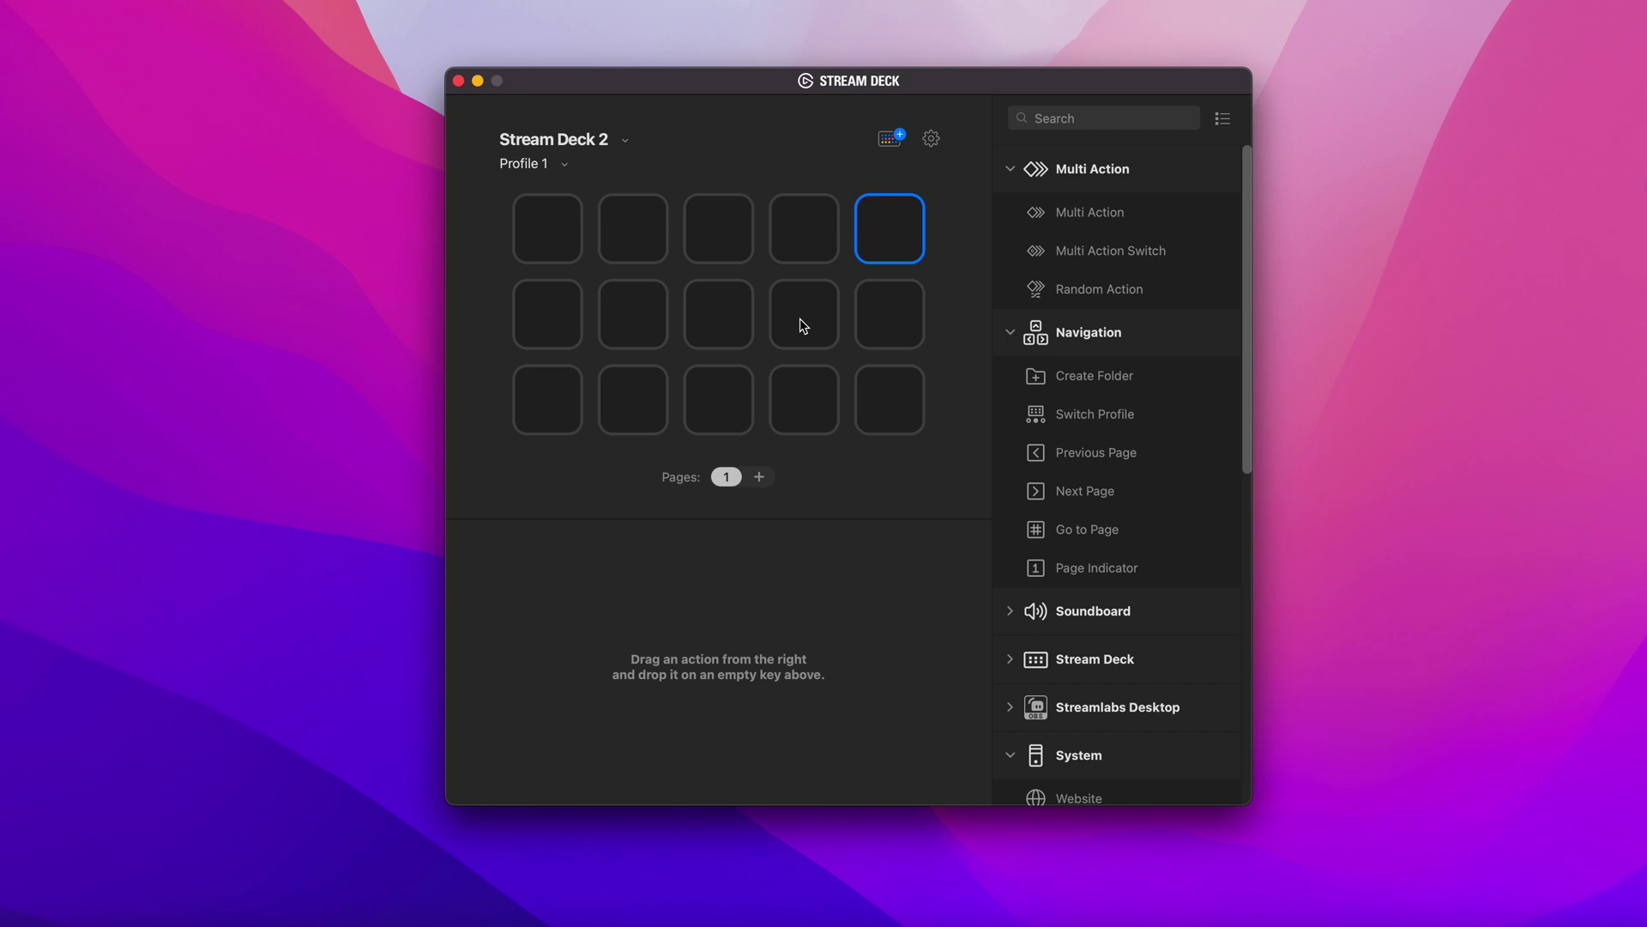
Browse the Store's plugins and icon packs, filtering icons by the Stream Deck category.
left_click(894, 137)
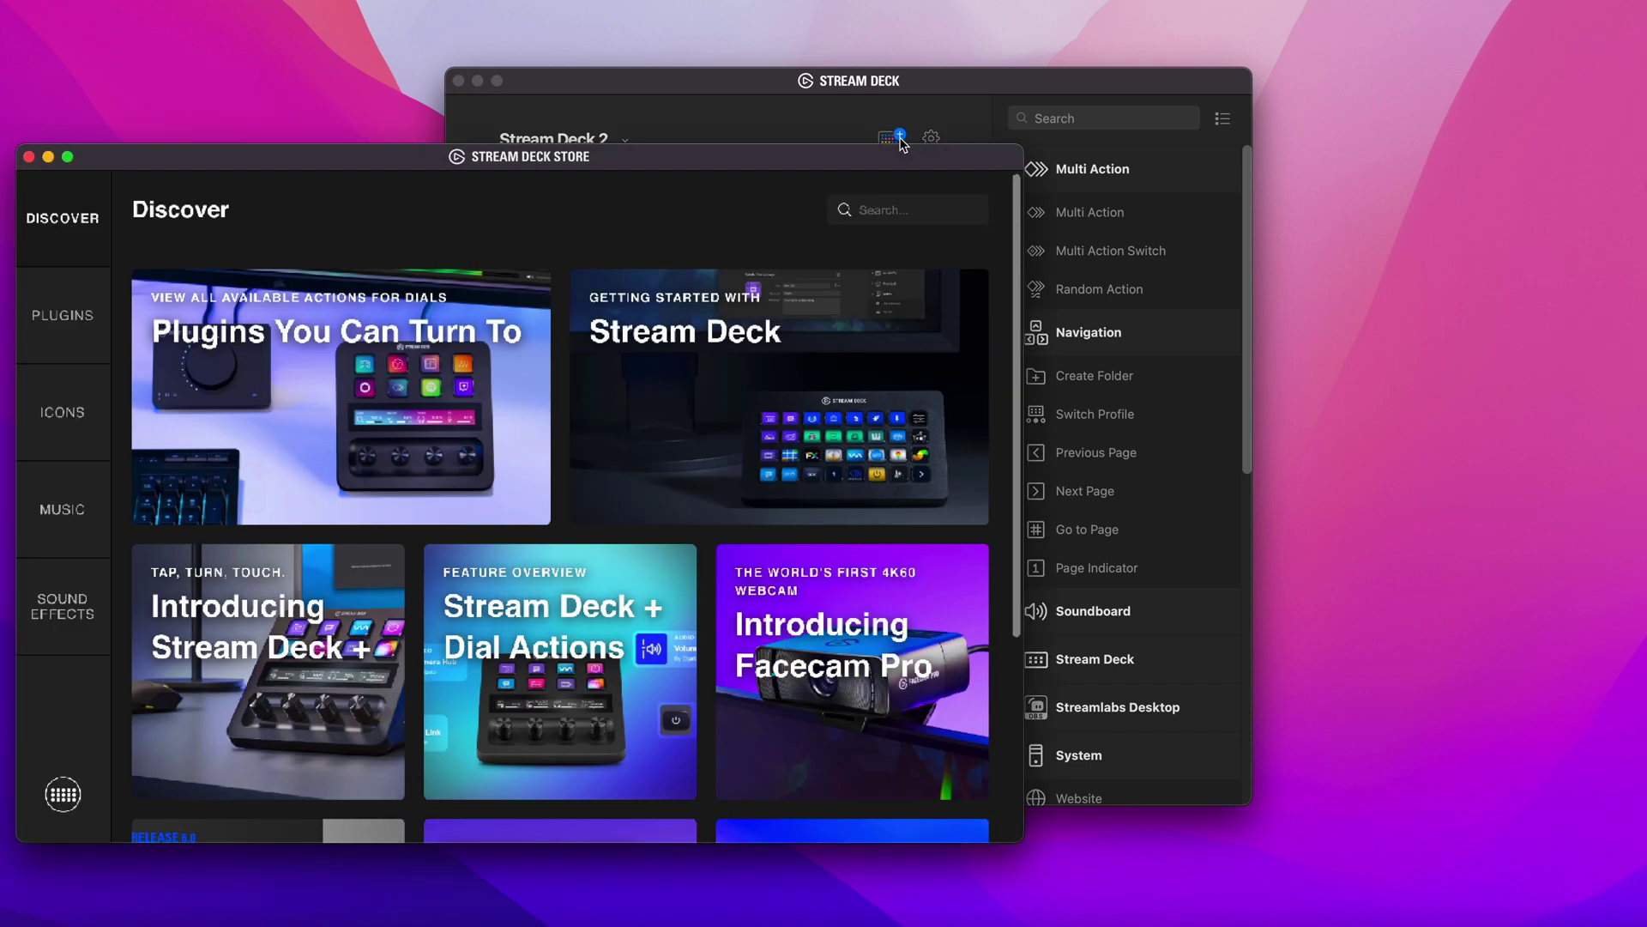
left_click(63, 325)
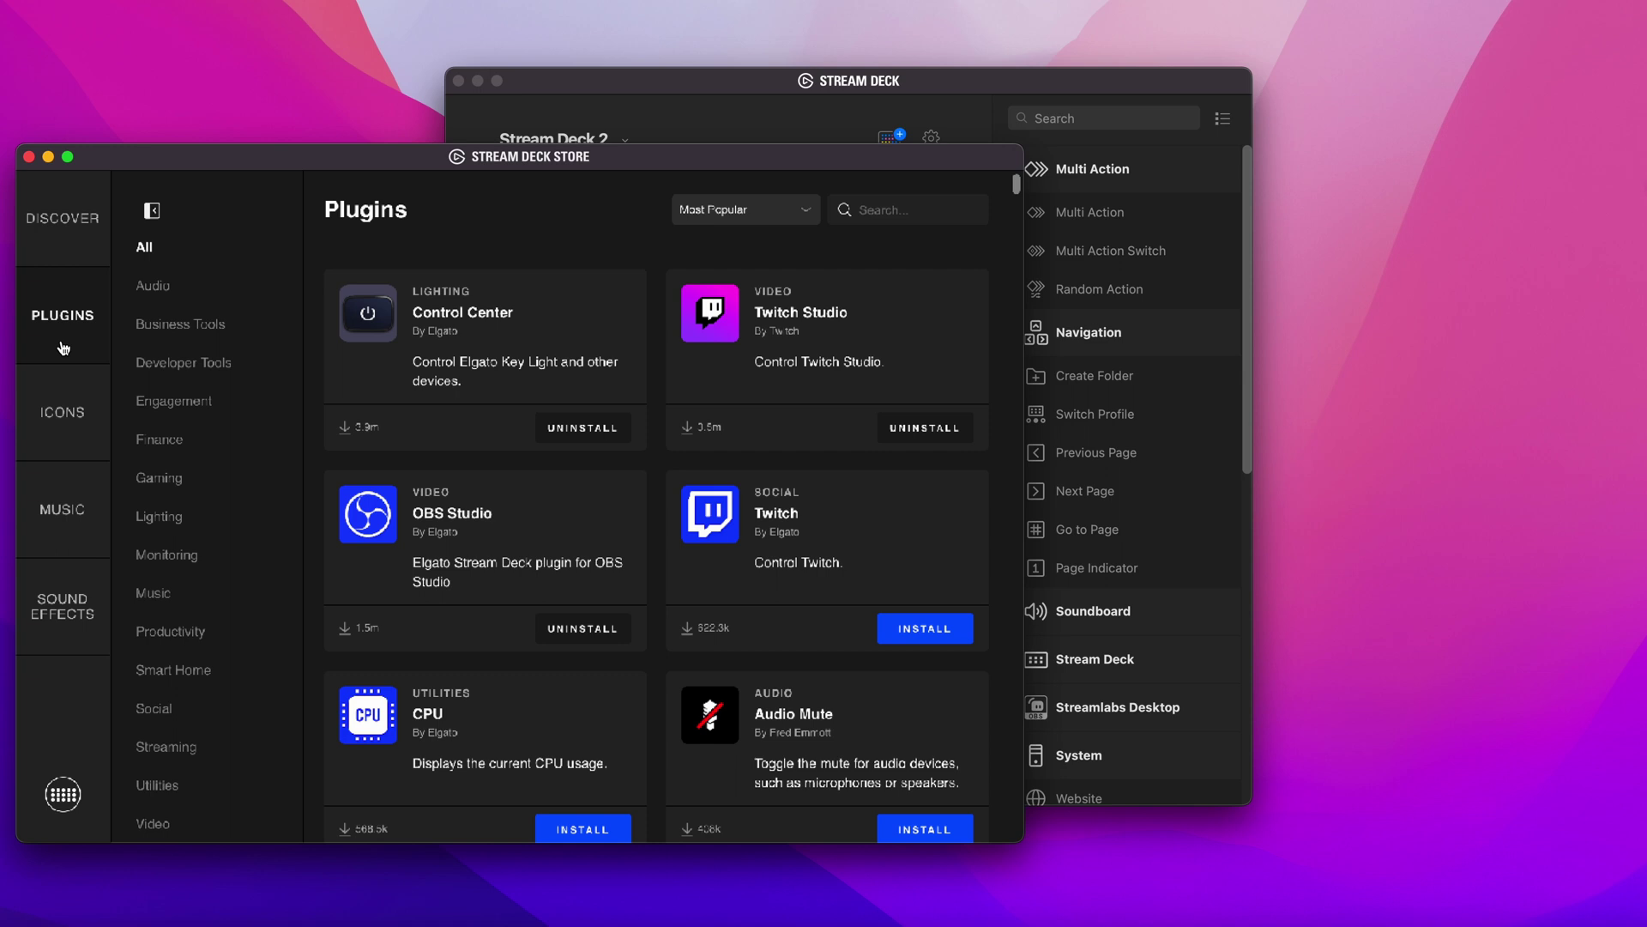
left_click(63, 397)
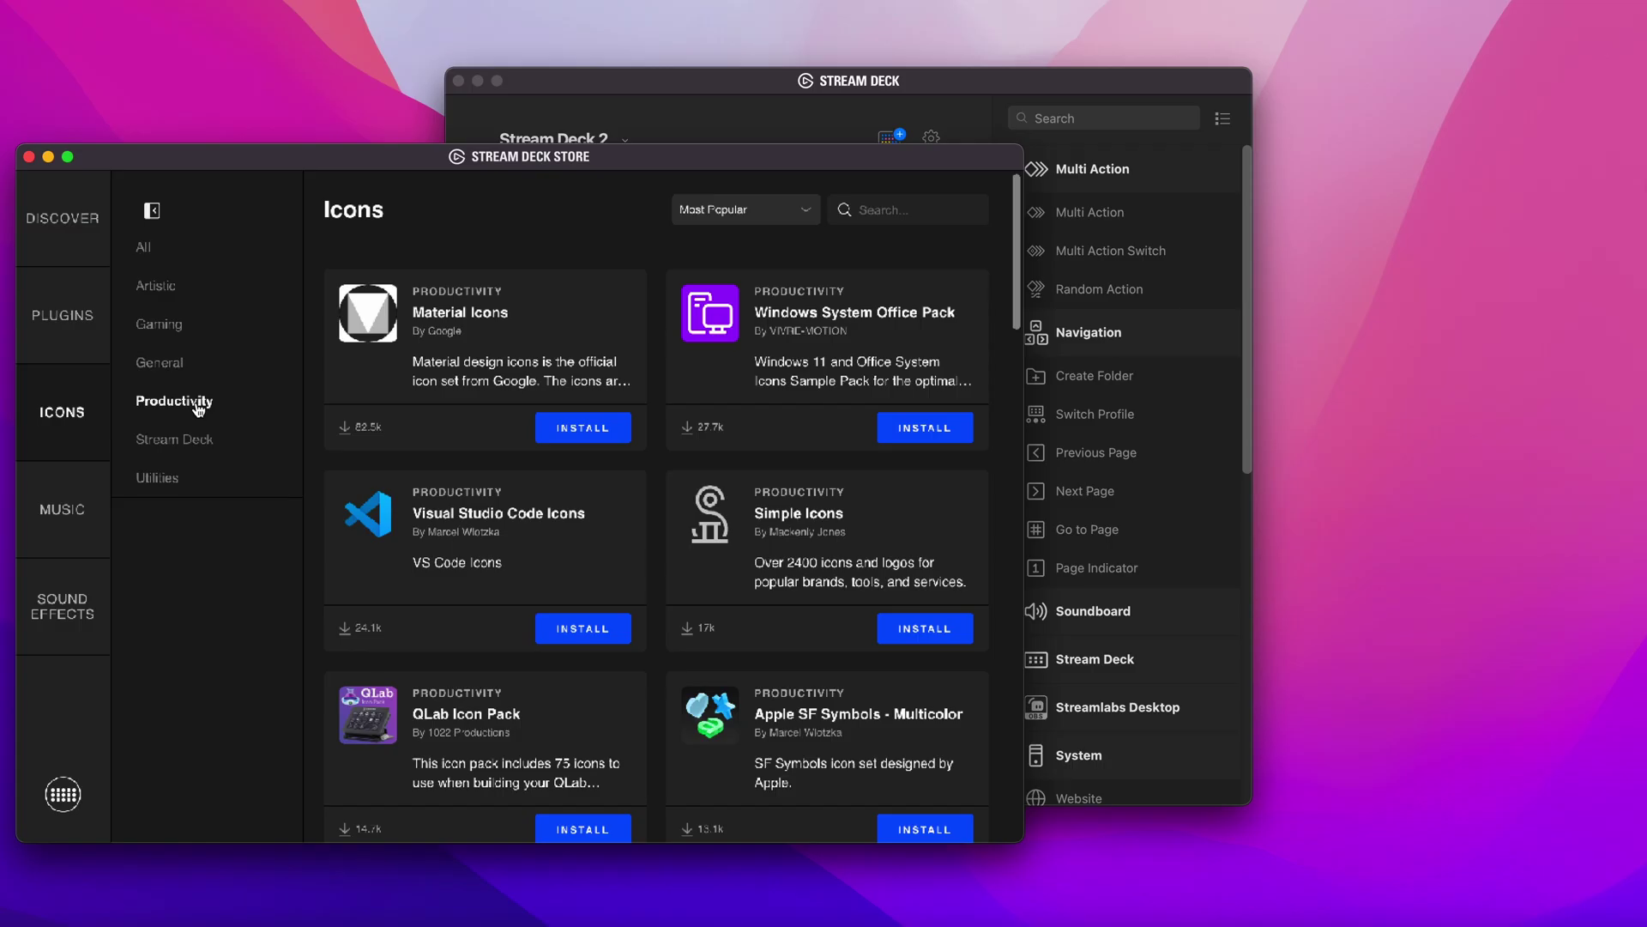
scroll(398, 461, "down", 3)
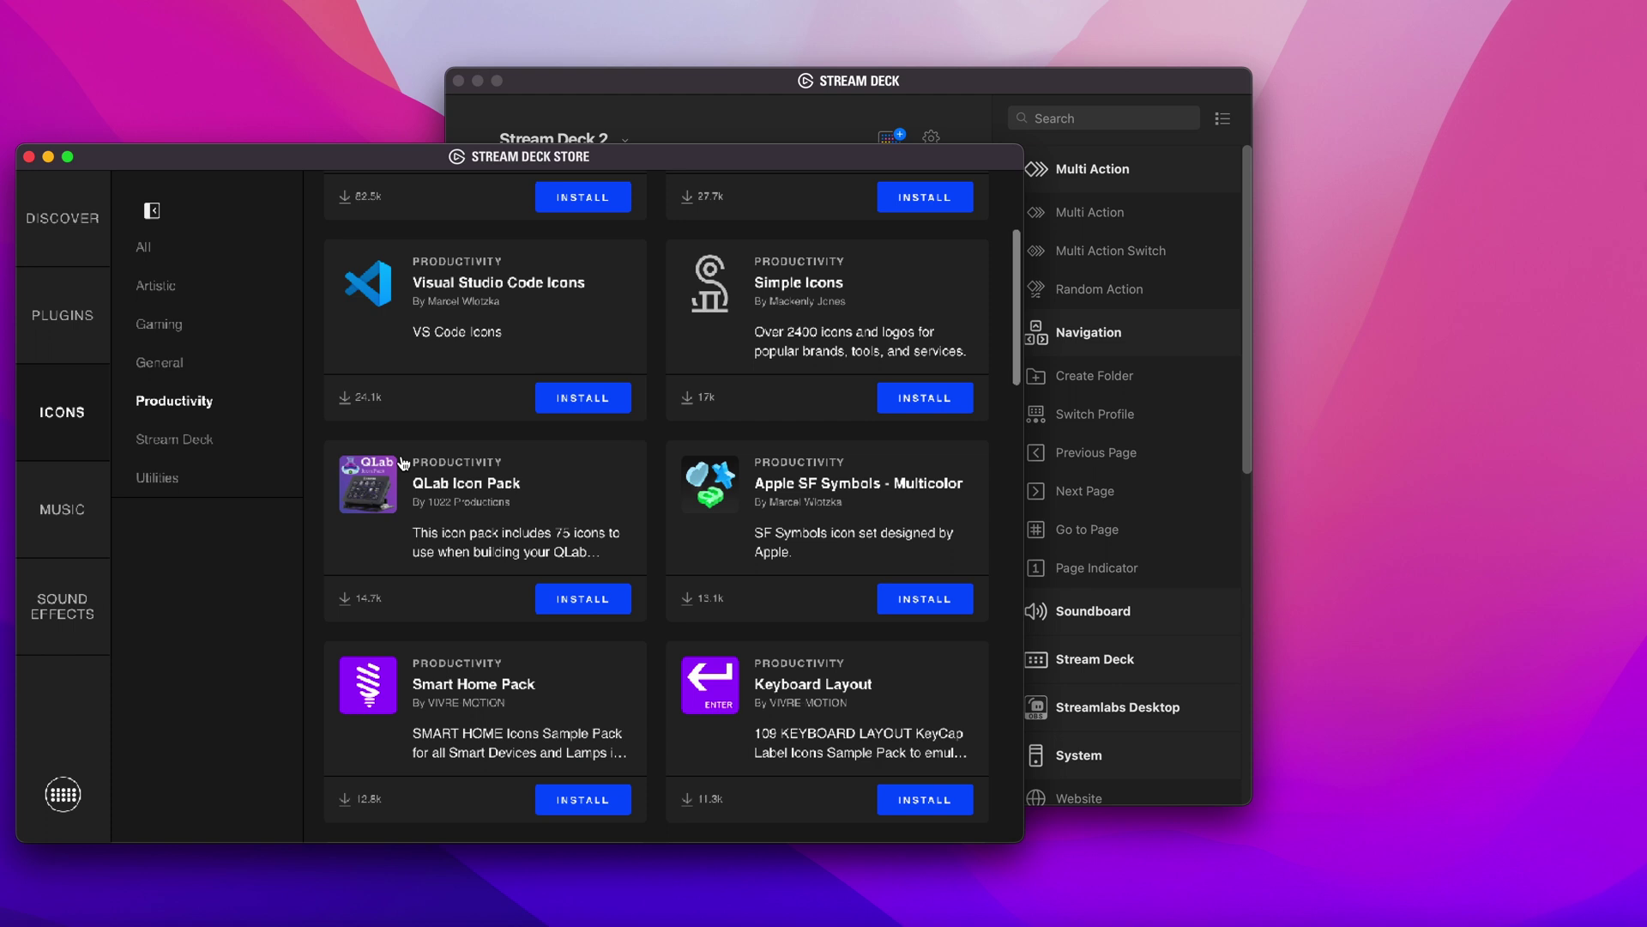
scroll(373, 457, "down", 2)
left_click(165, 442)
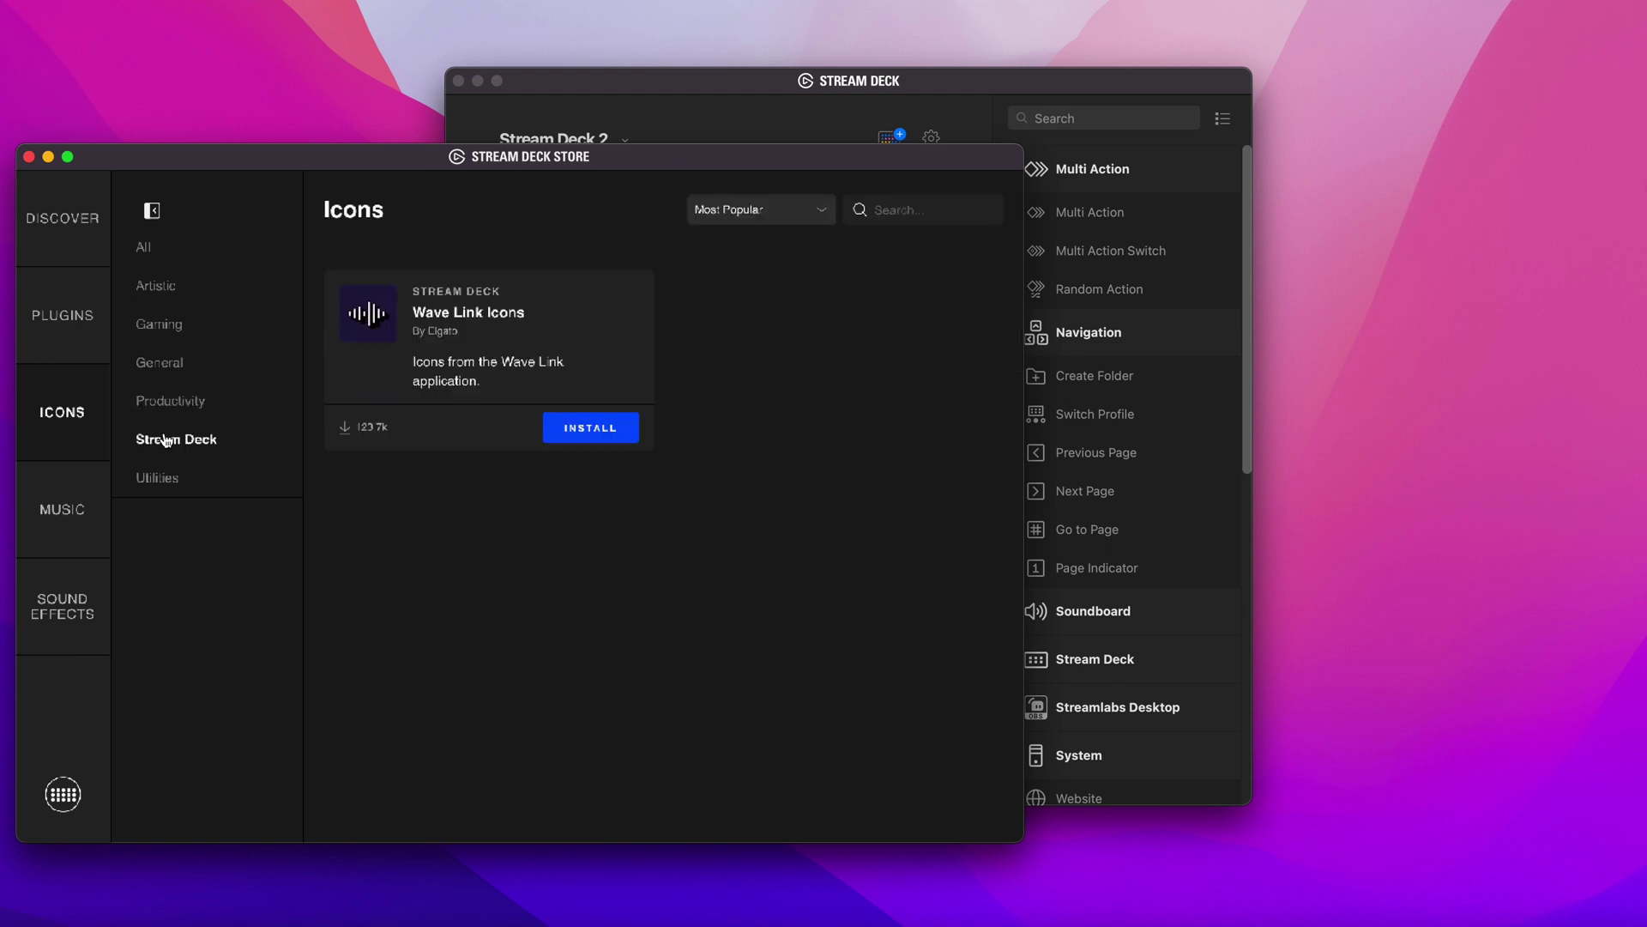
left_click(75, 414)
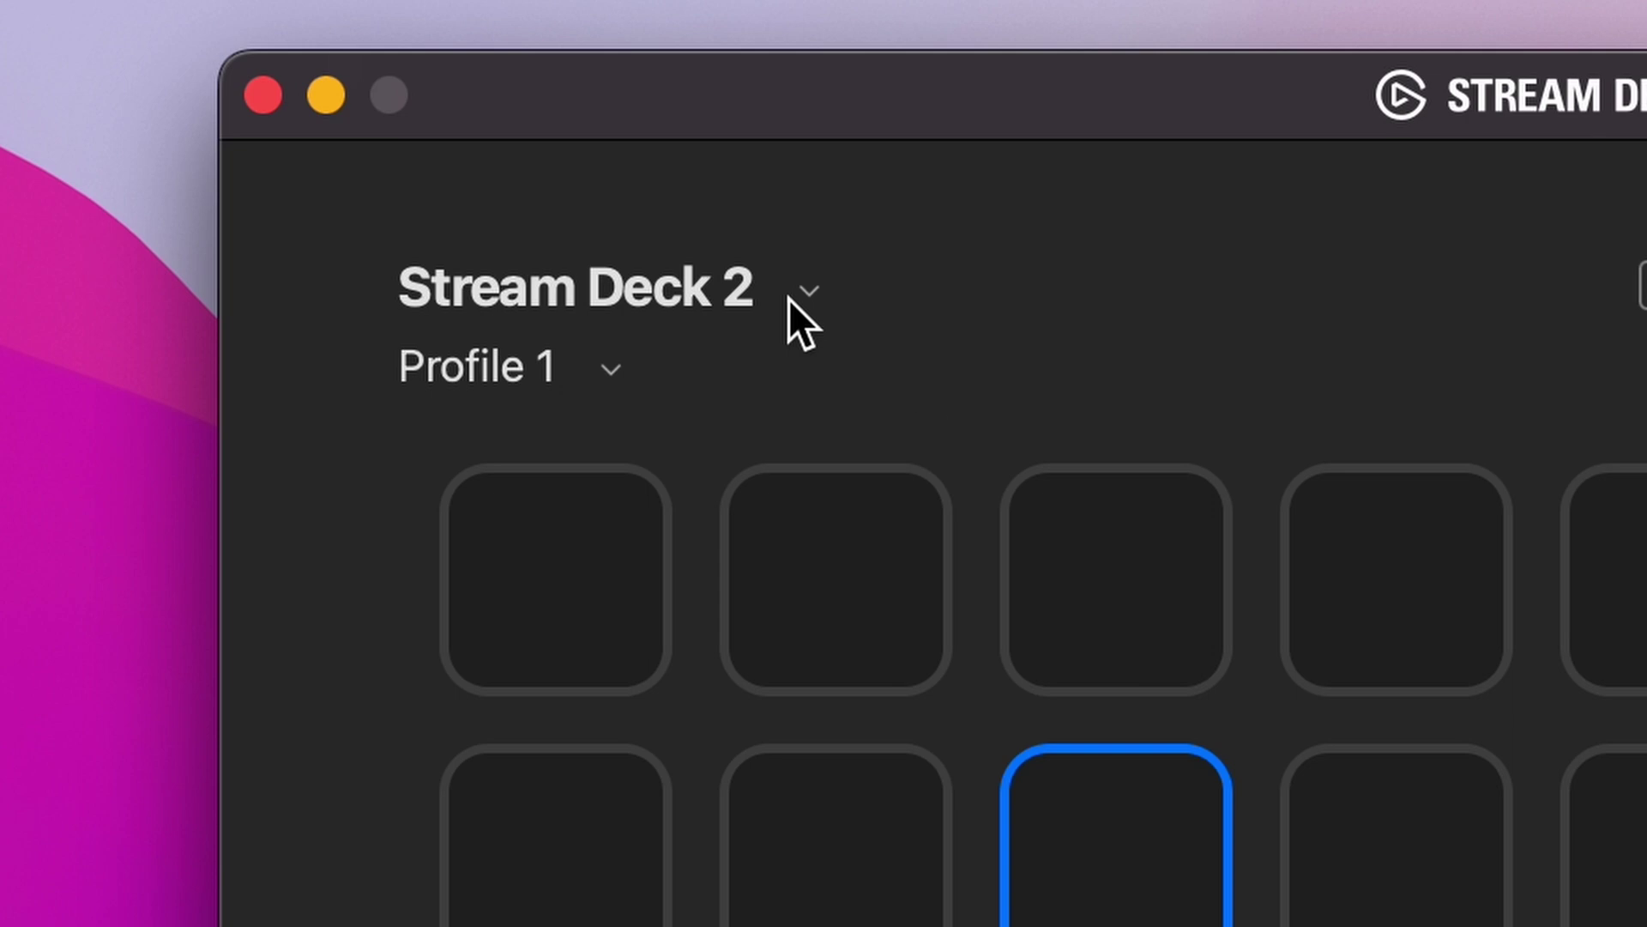
Check the device and profile lists, then view General preferences showing version 6.0.2.
left_click(812, 291)
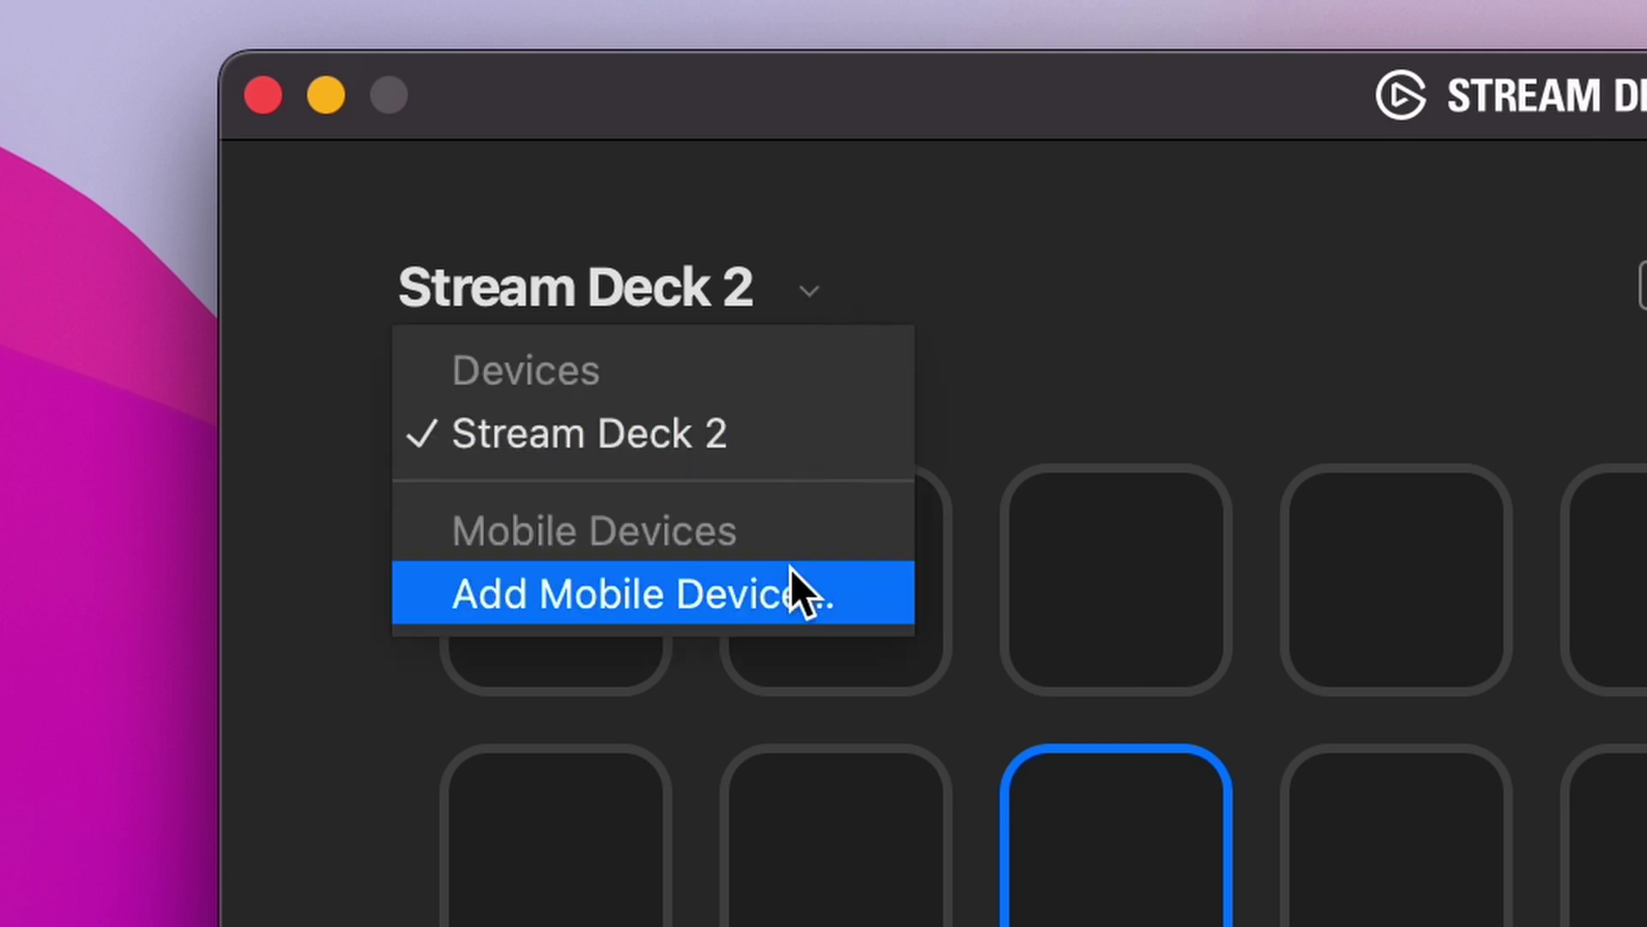
left_click(808, 273)
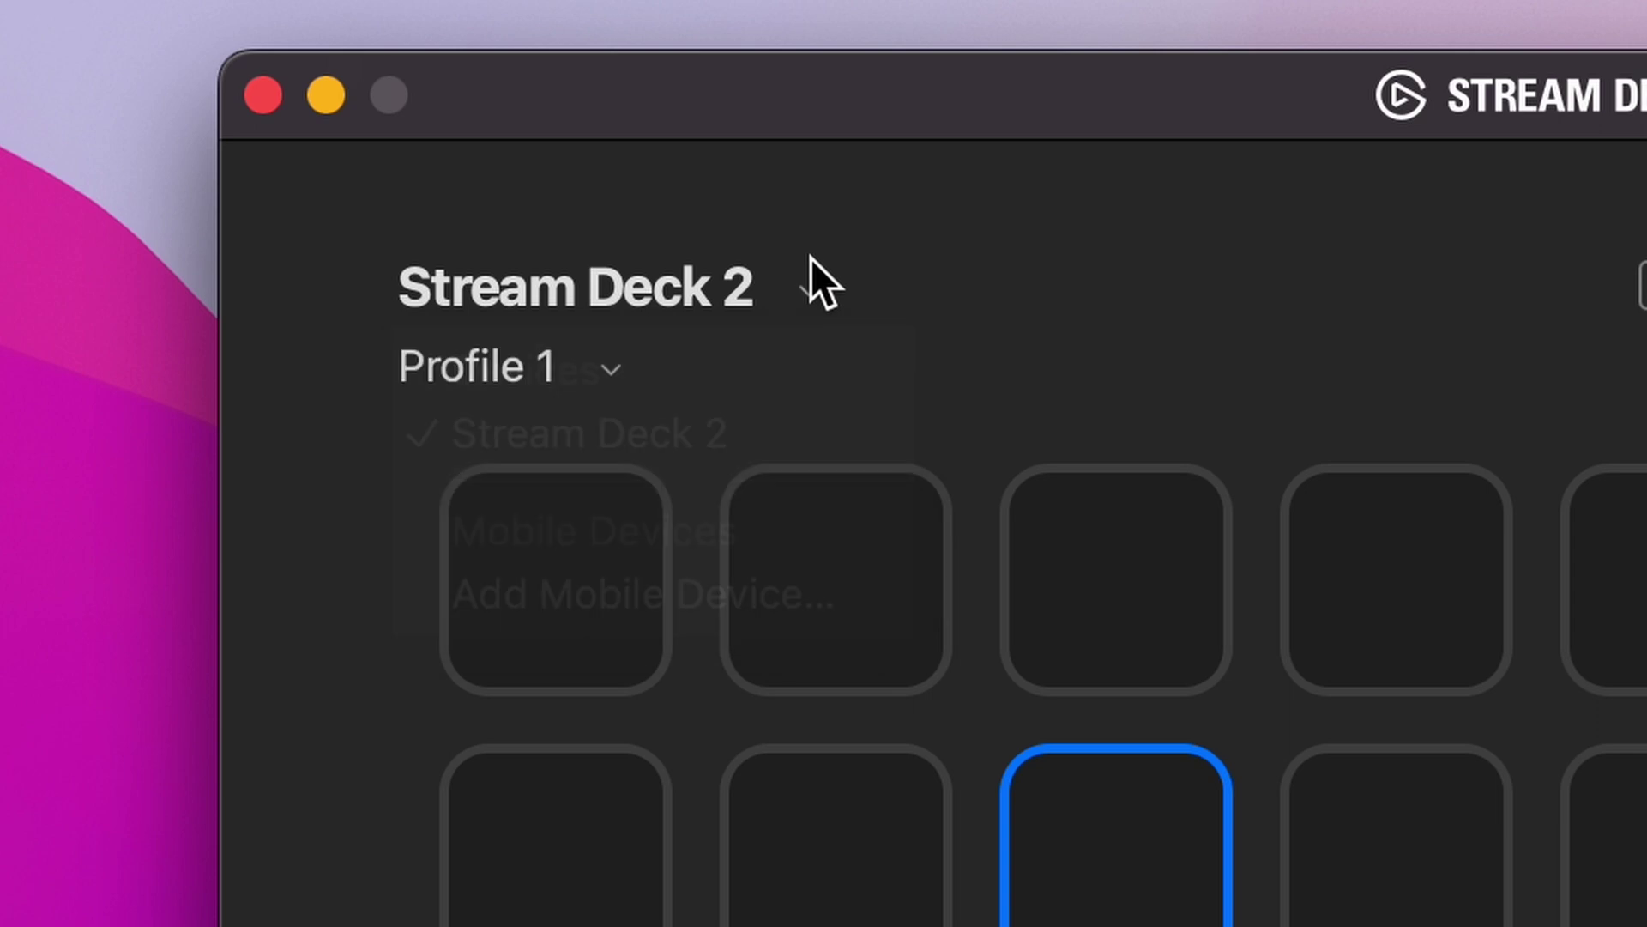
left_click(605, 371)
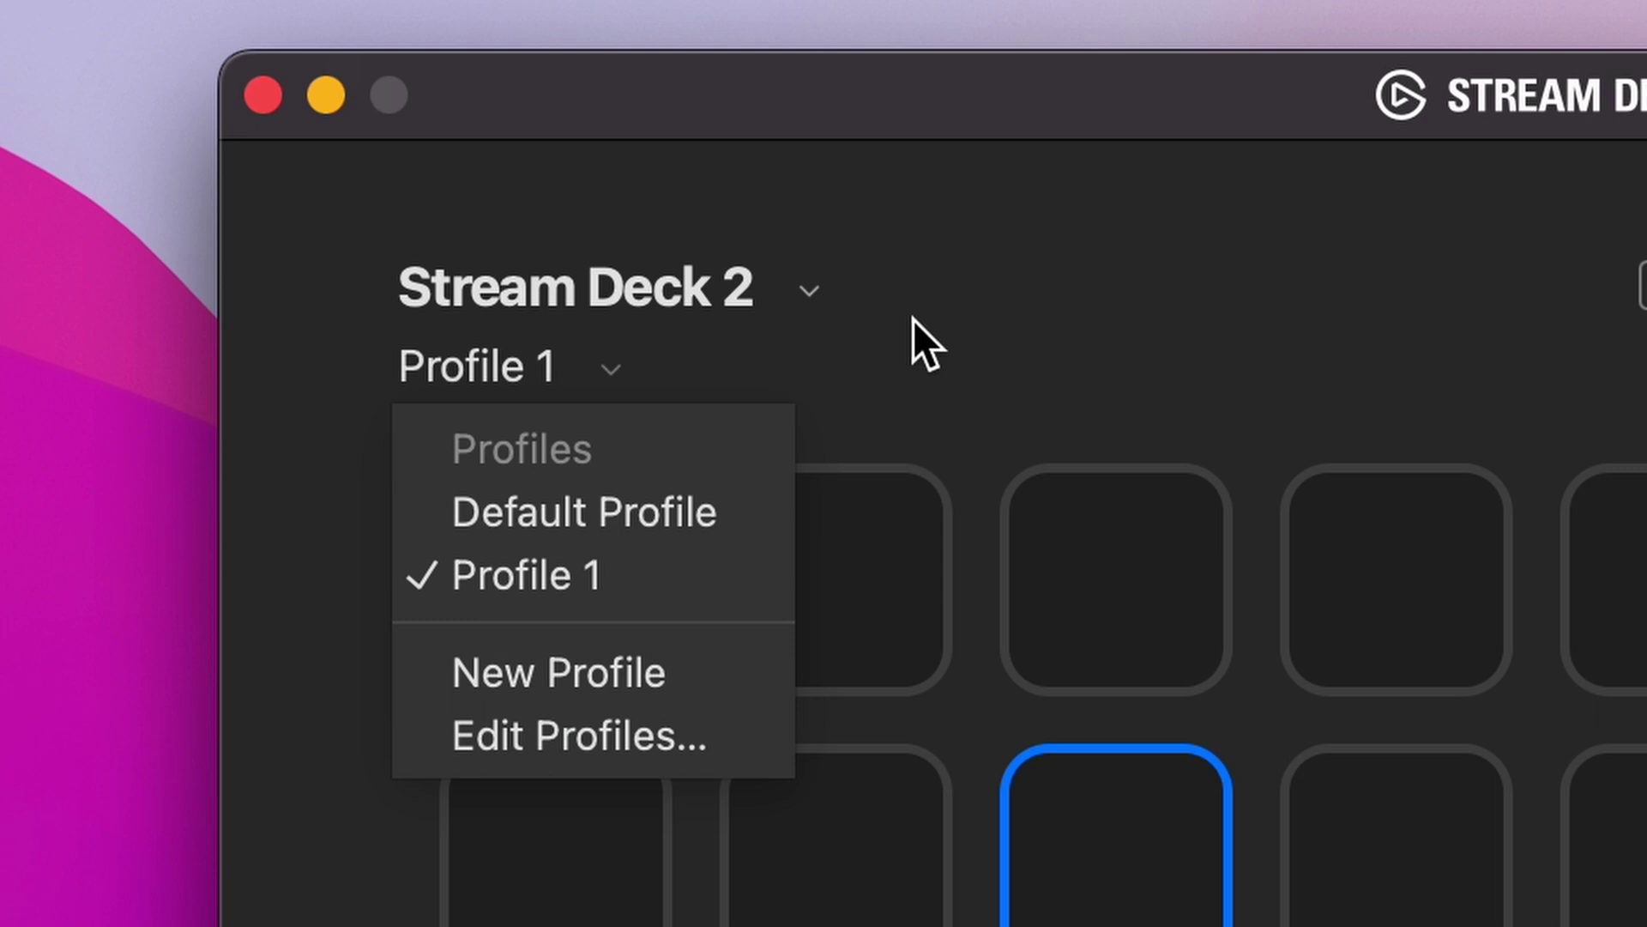
left_click(604, 376)
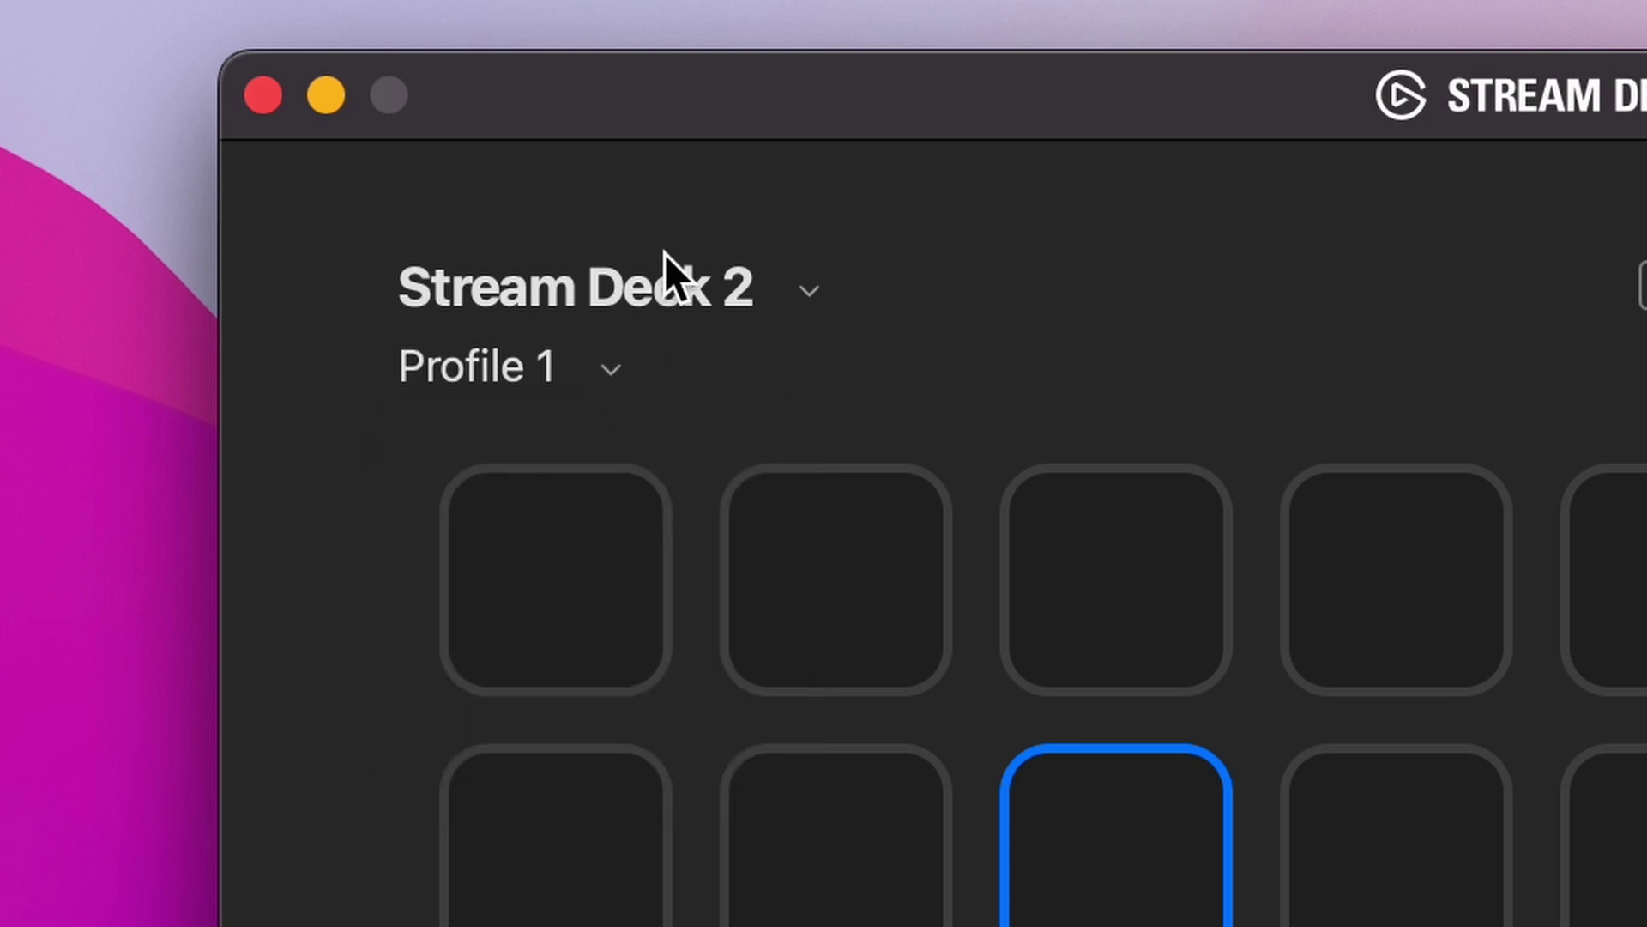
left_click(1191, 129)
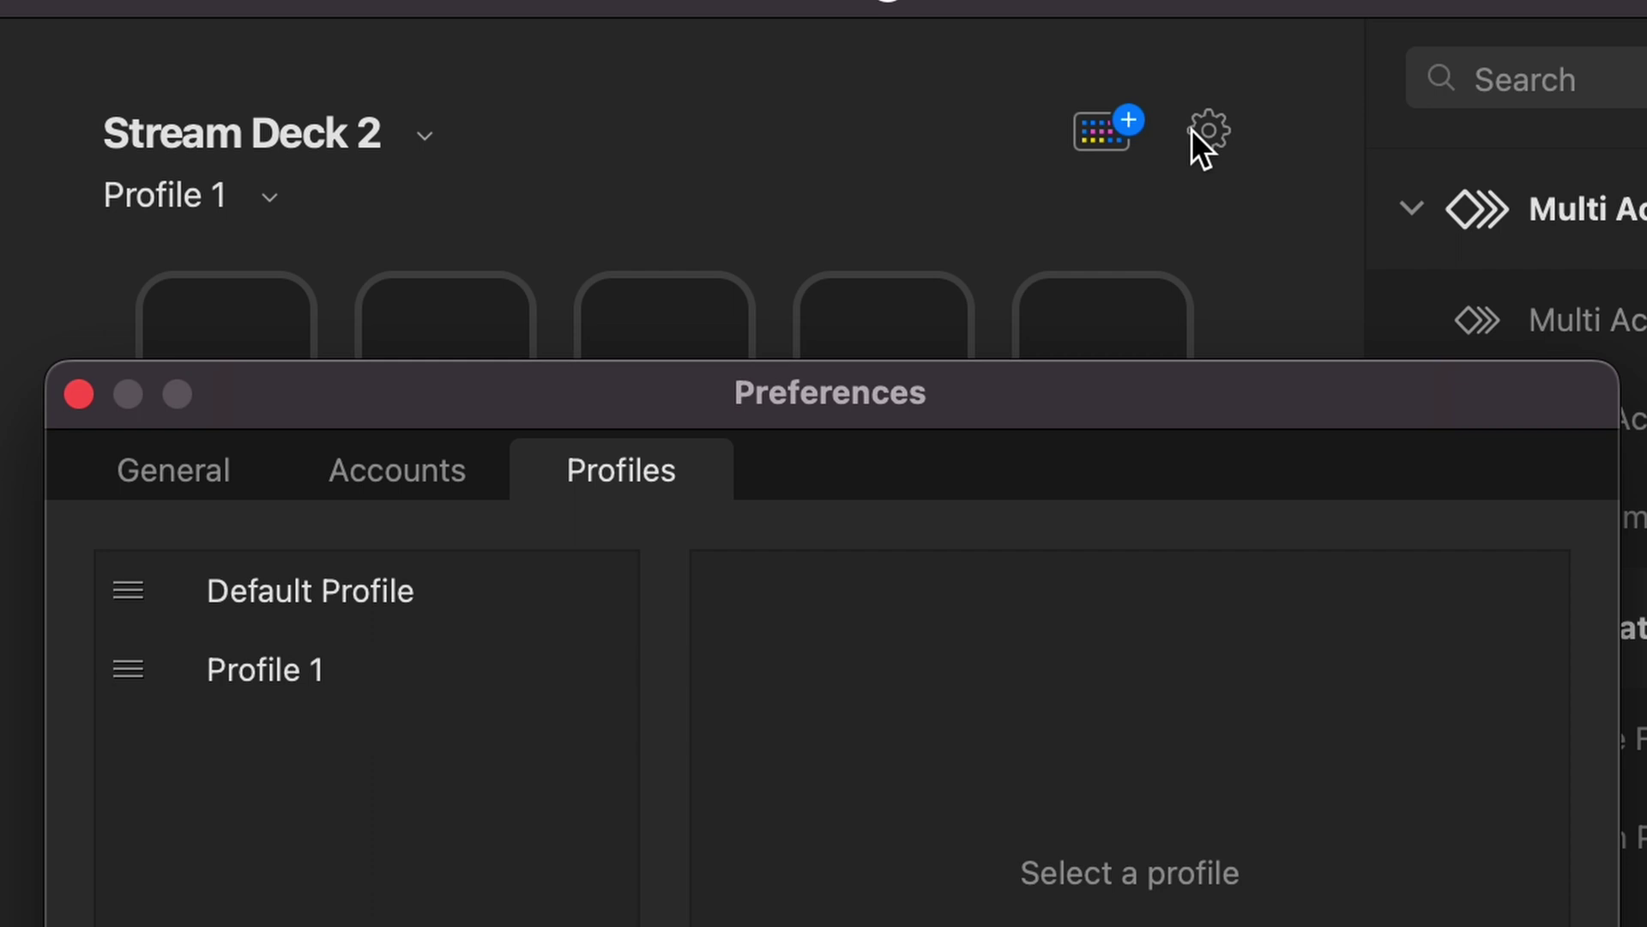
left_click(180, 463)
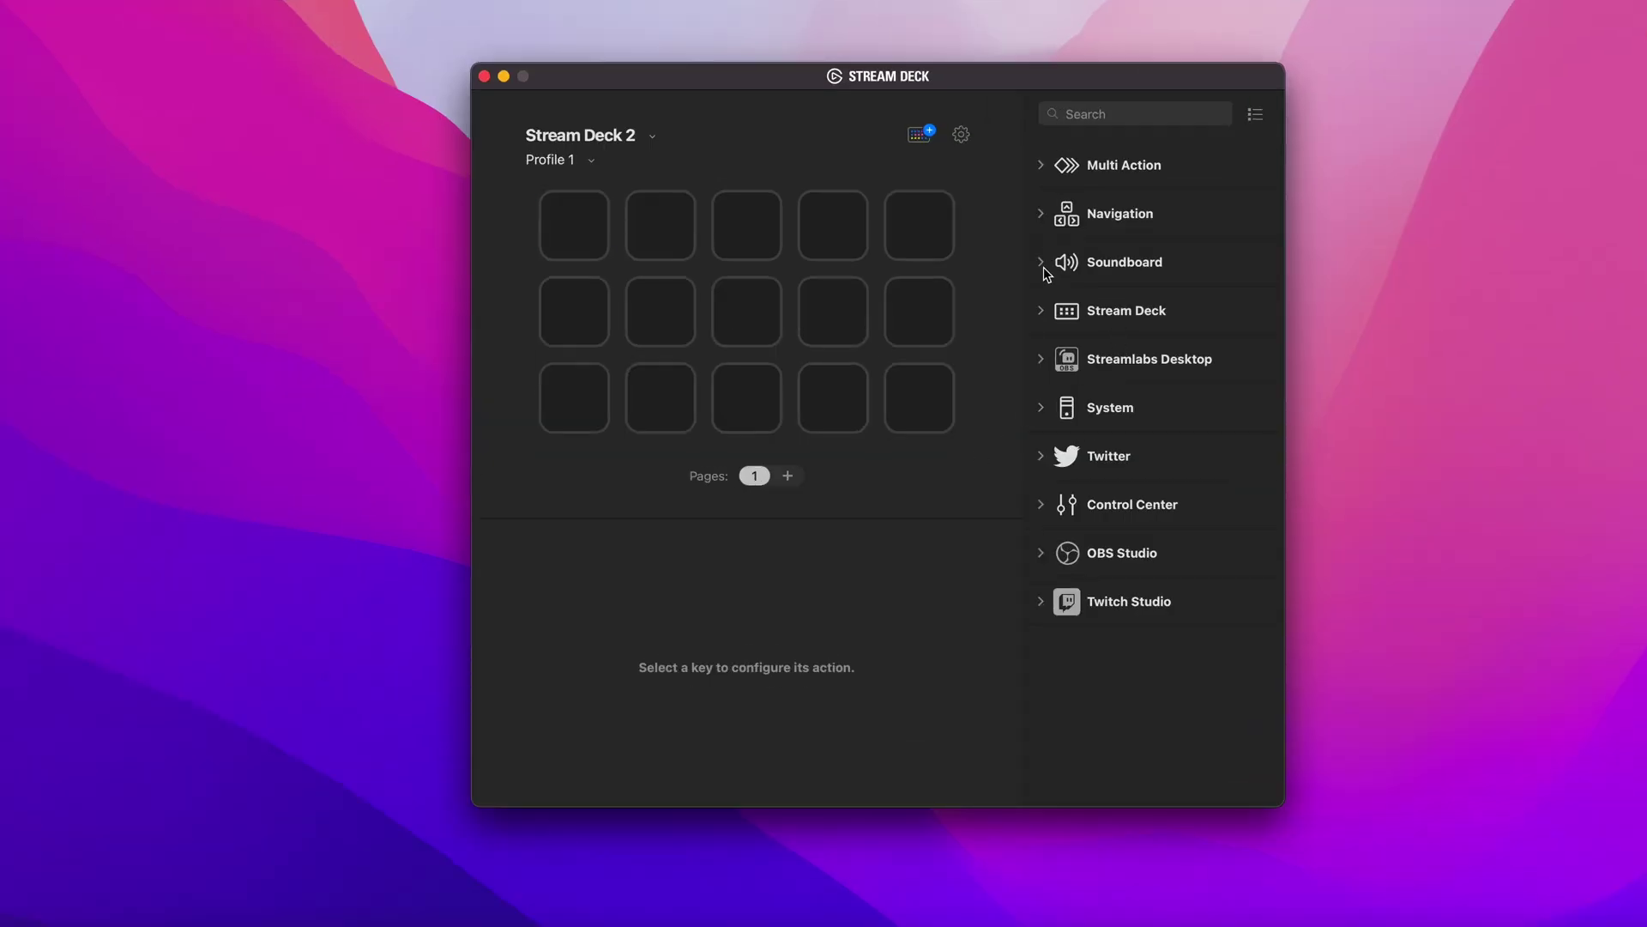
Put Soundboard's Play Audio on the top-left key, then try replacing it with Stop Audio.
left_click(1044, 267)
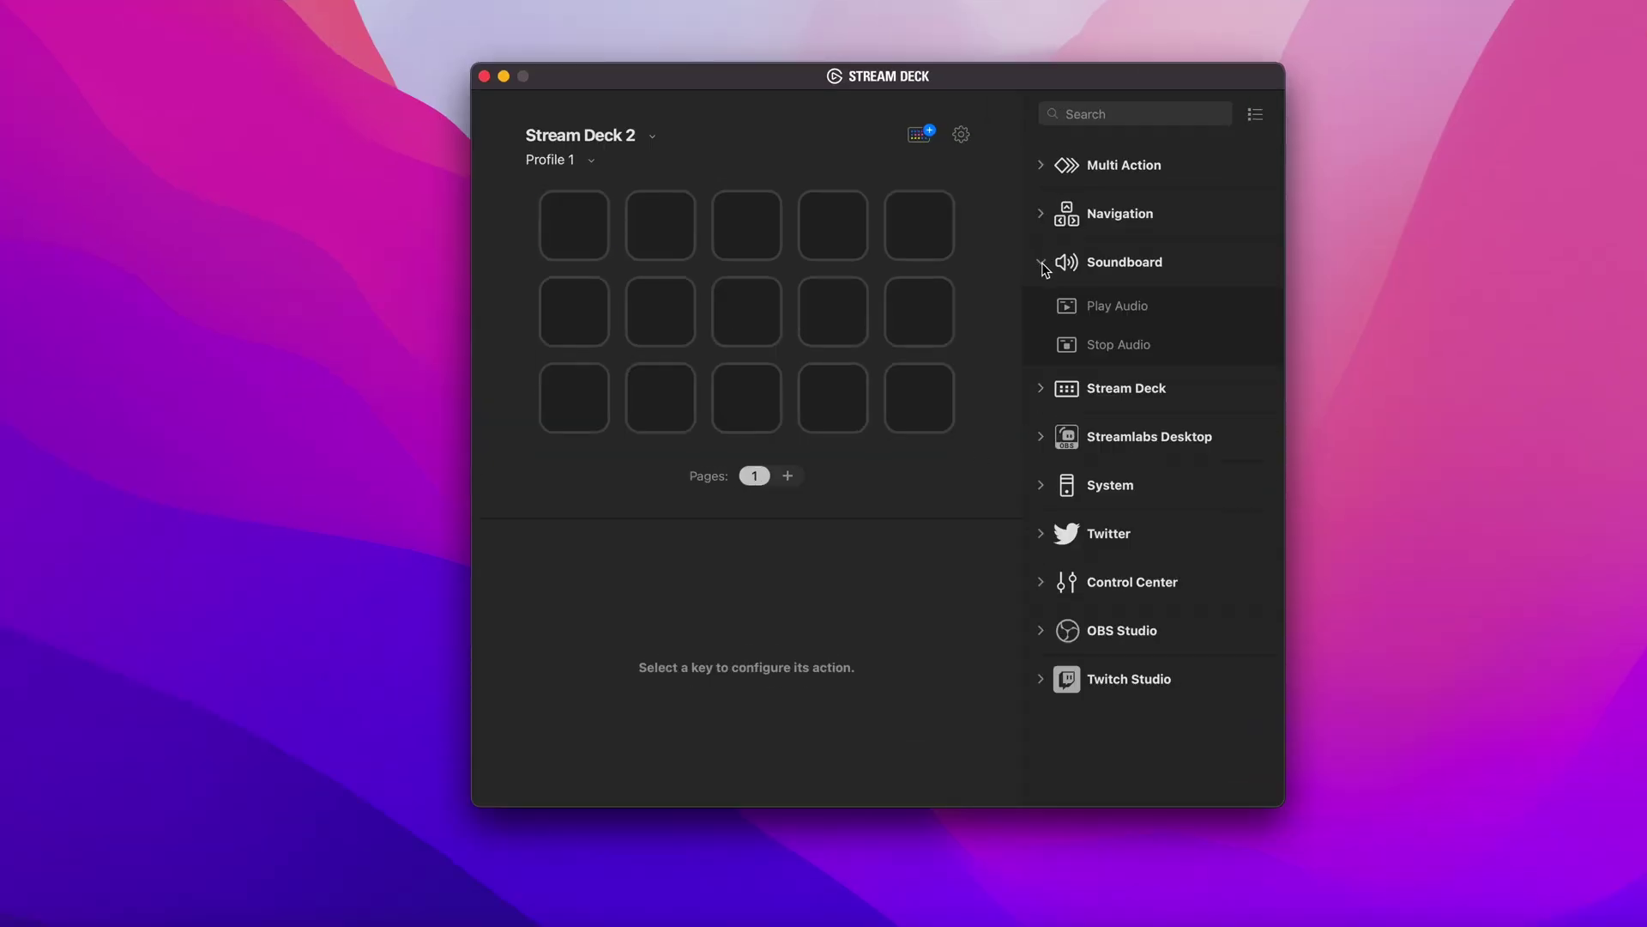
left_click_drag(1100, 309, 576, 226)
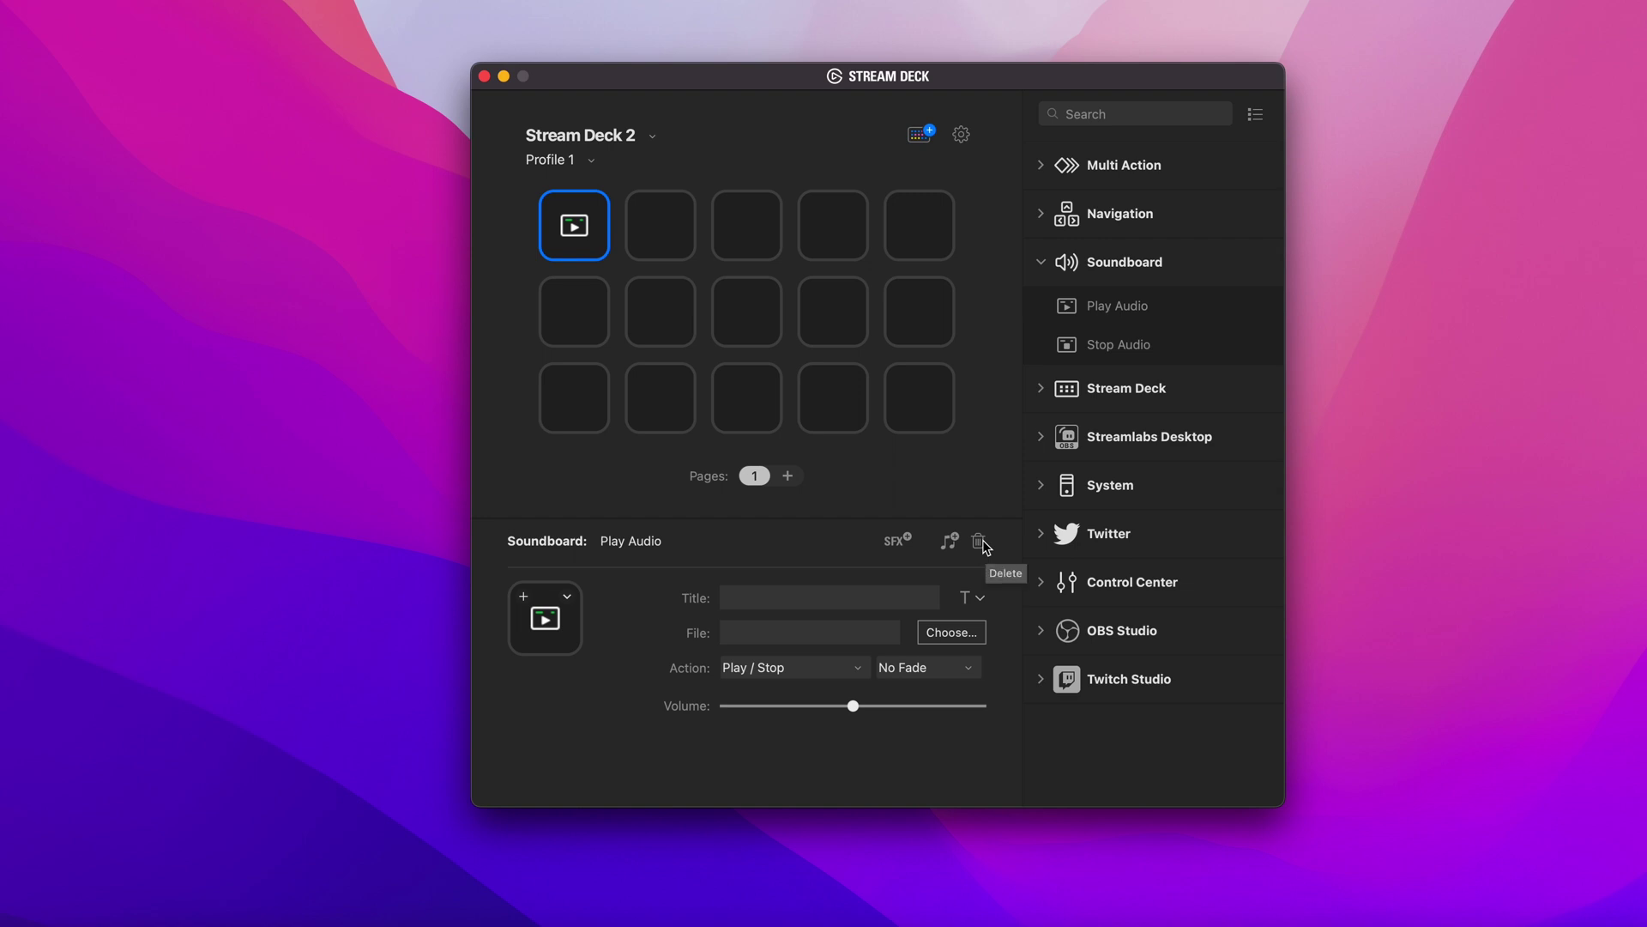
left_click_drag(1118, 345, 576, 229)
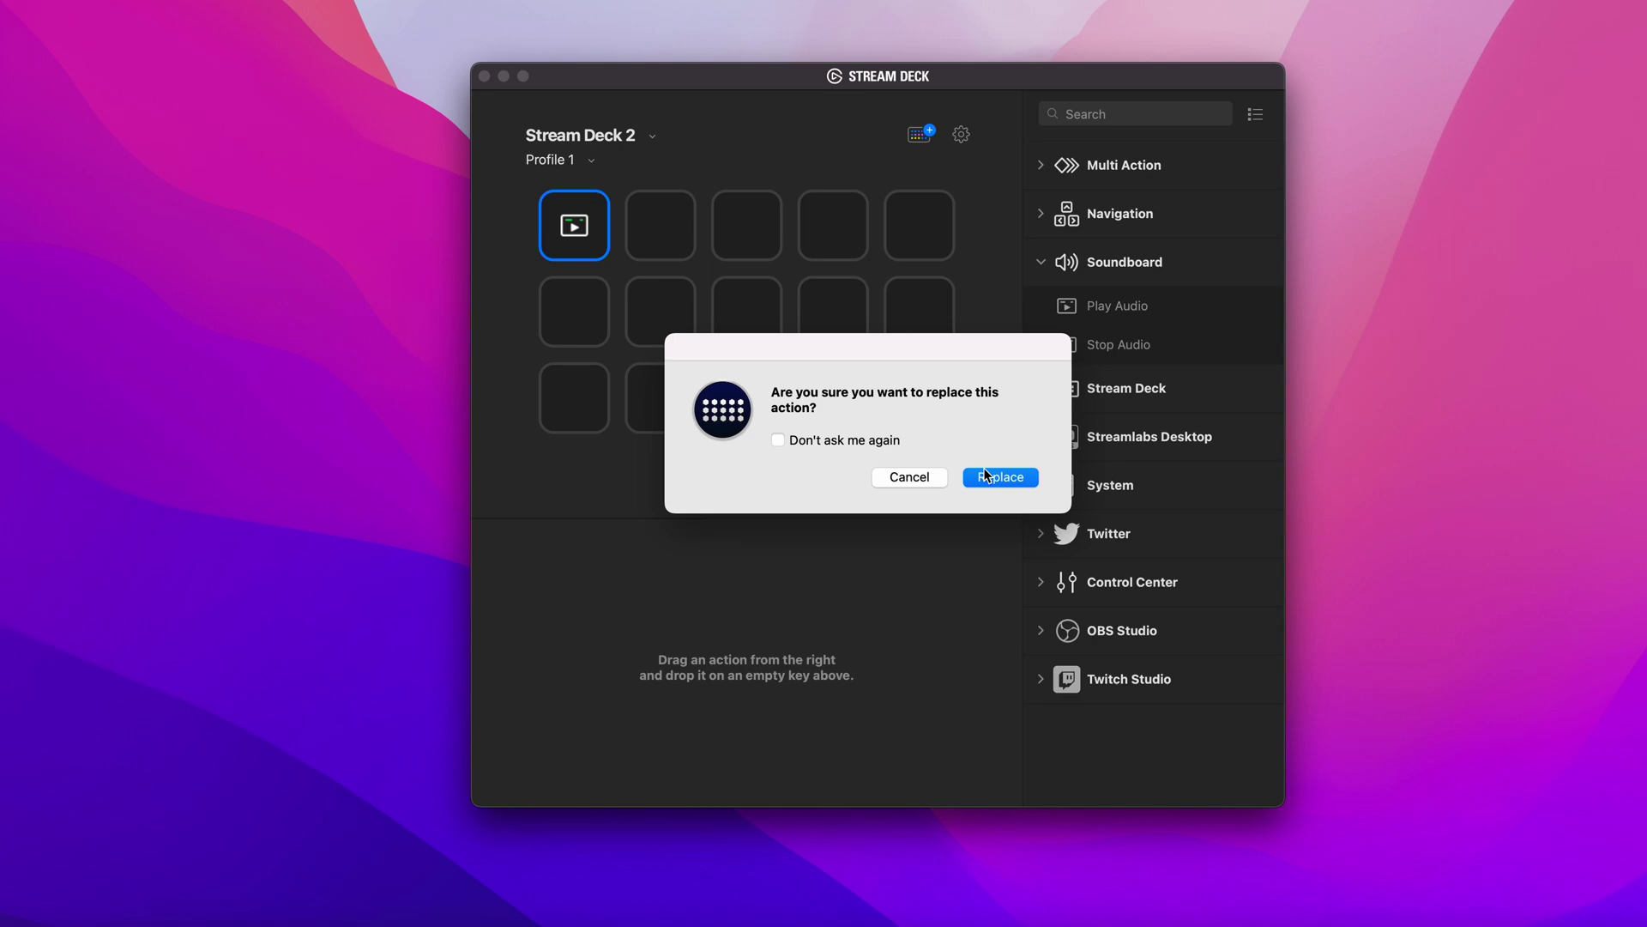
Confirm the replacement, then try Website and Hotkey system actions on keys.
left_click(986, 478)
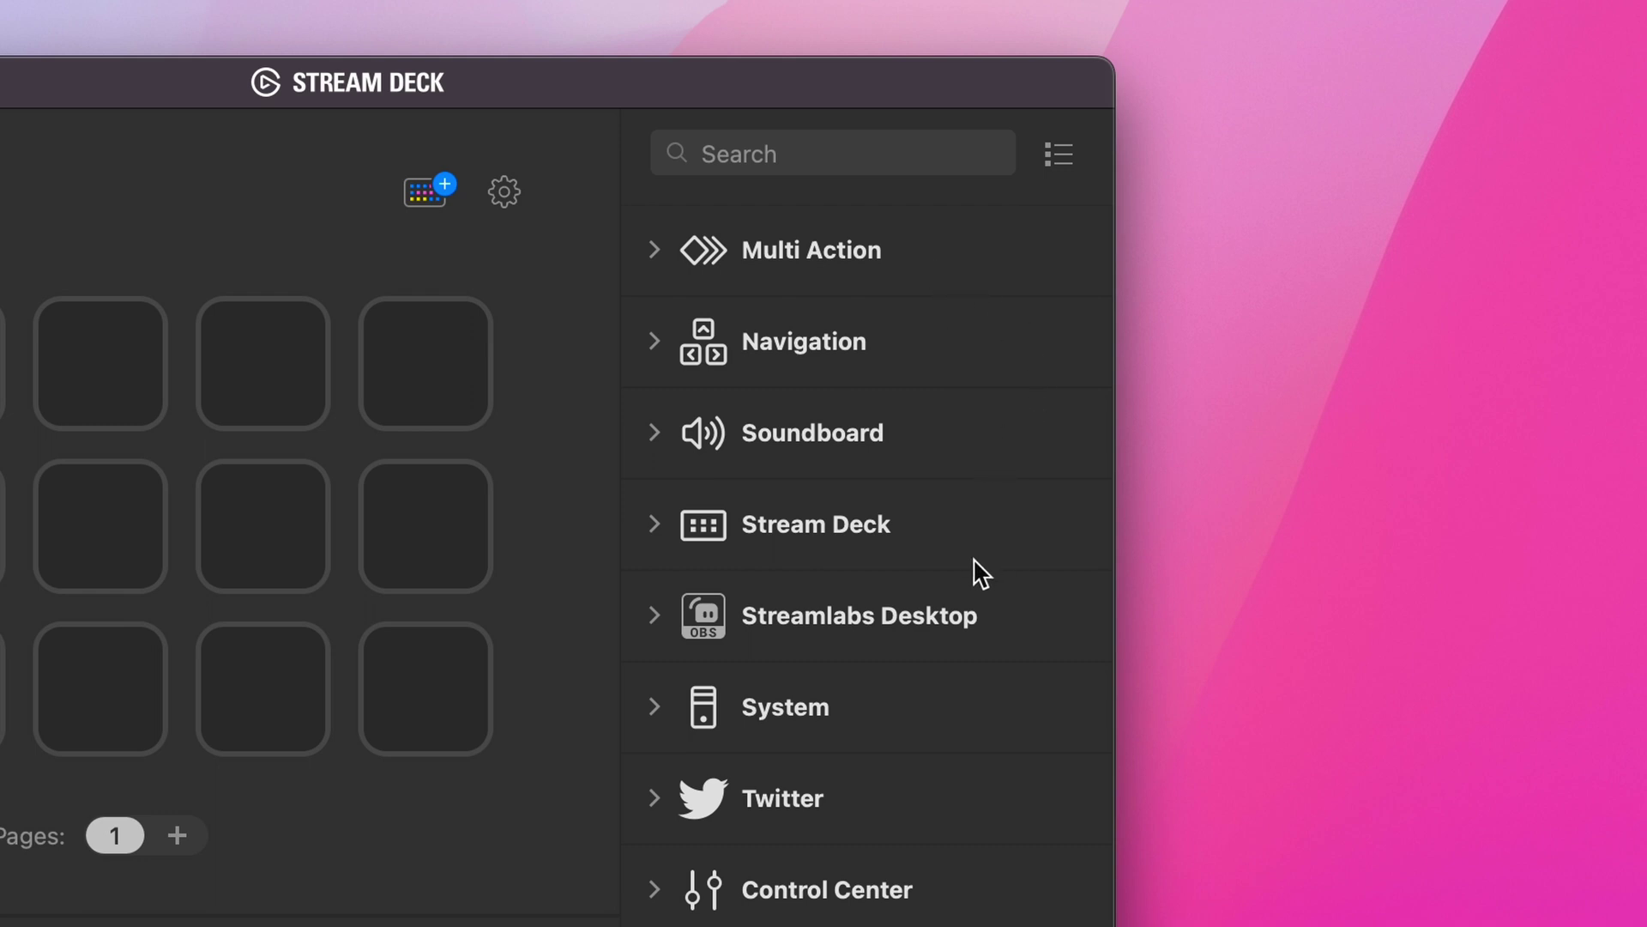
left_click(785, 707)
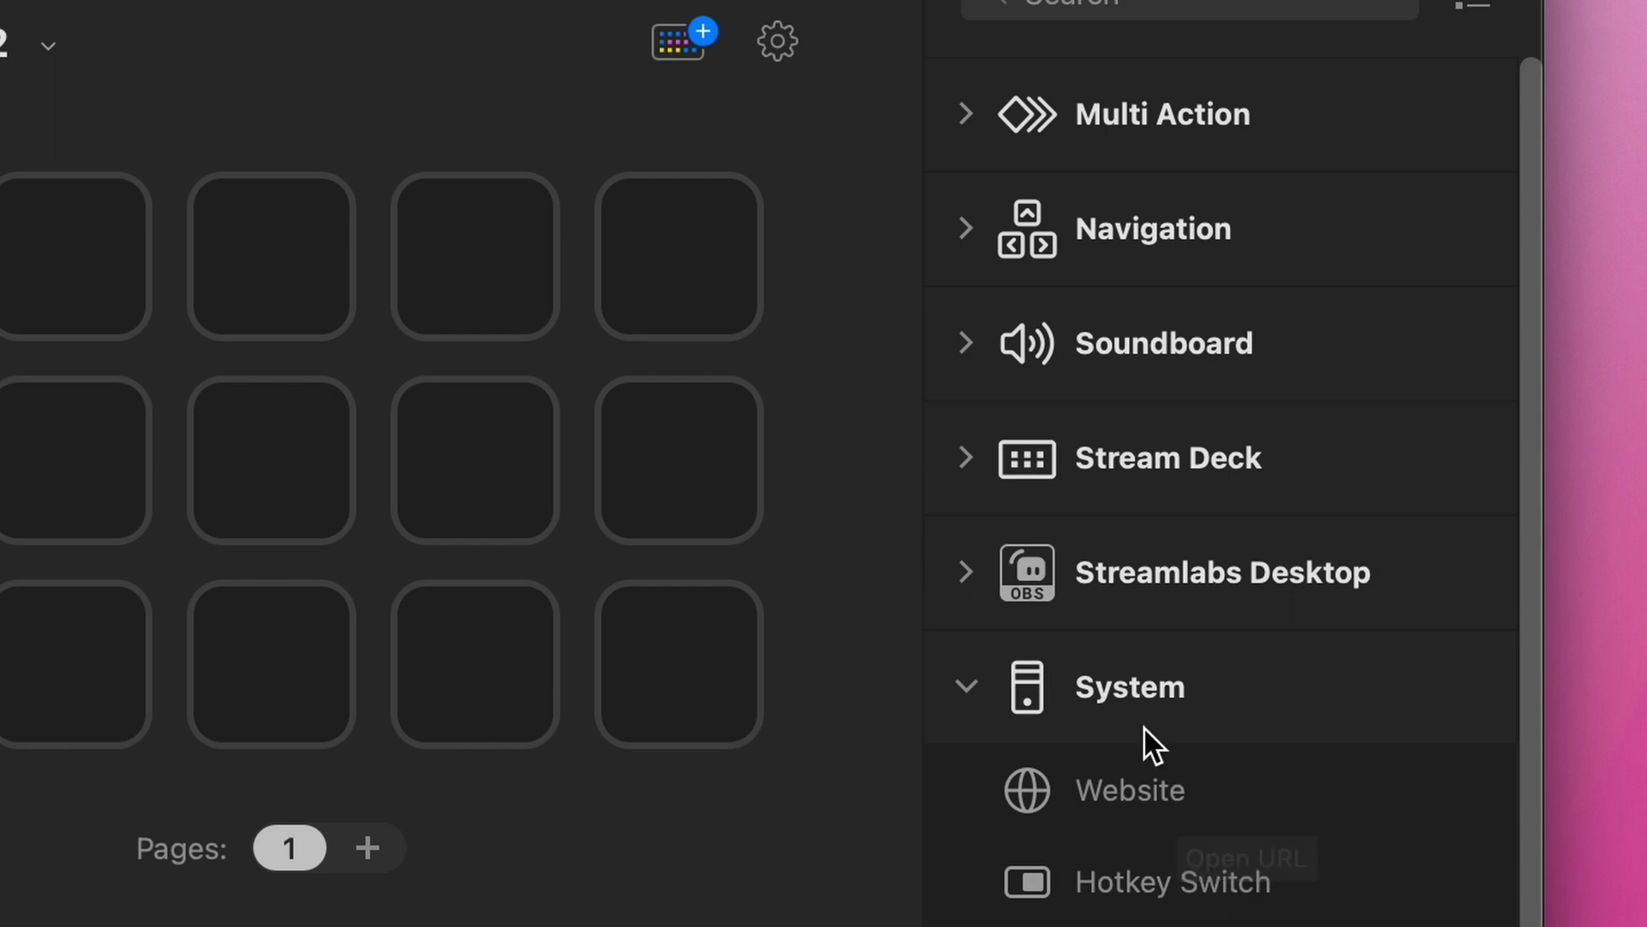
left_click_drag(1158, 790, 477, 258)
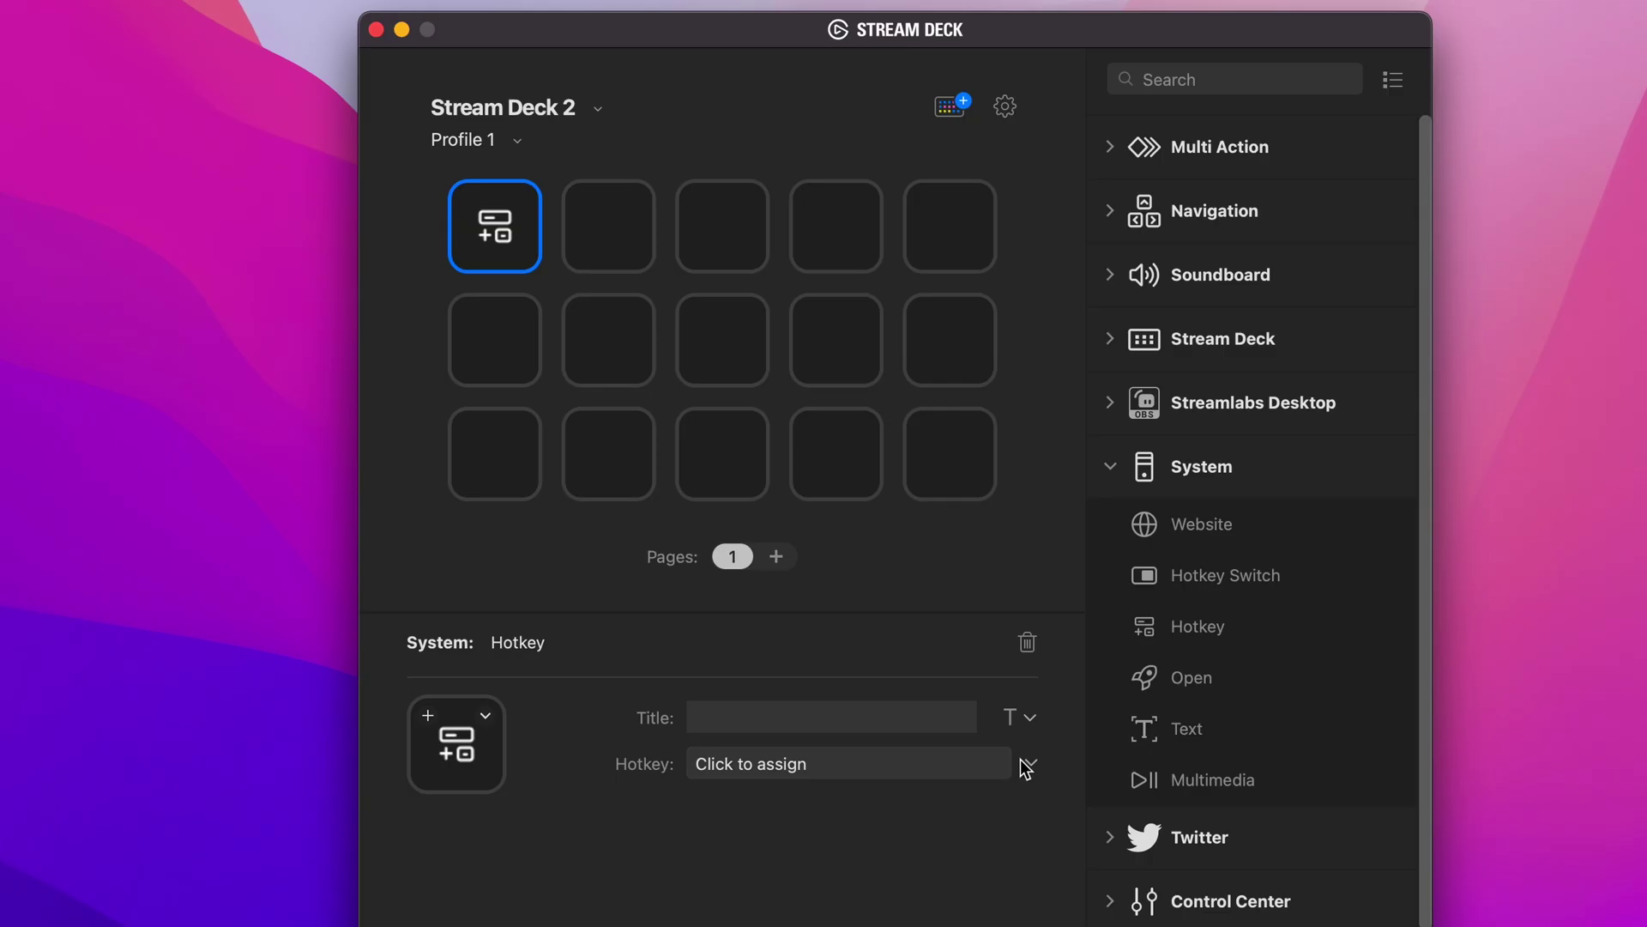
left_click(1036, 769)
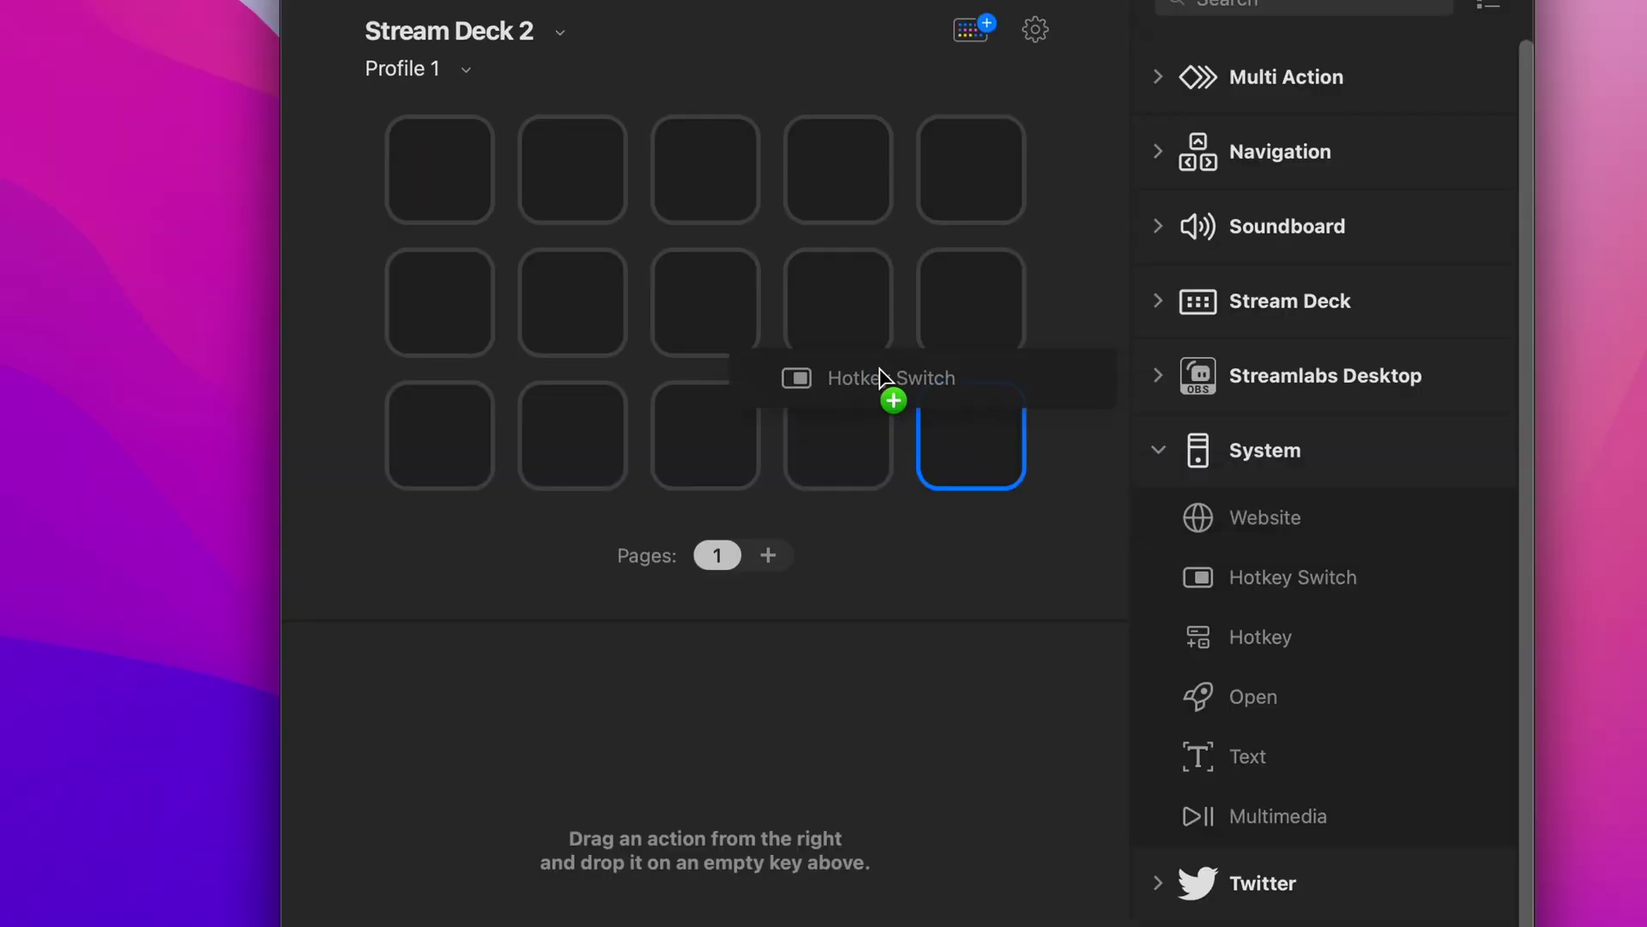
Try Hotkey Switch, Open, Text and Multimedia system actions, checking the media control options.
left_click_drag(880, 368, 432, 170)
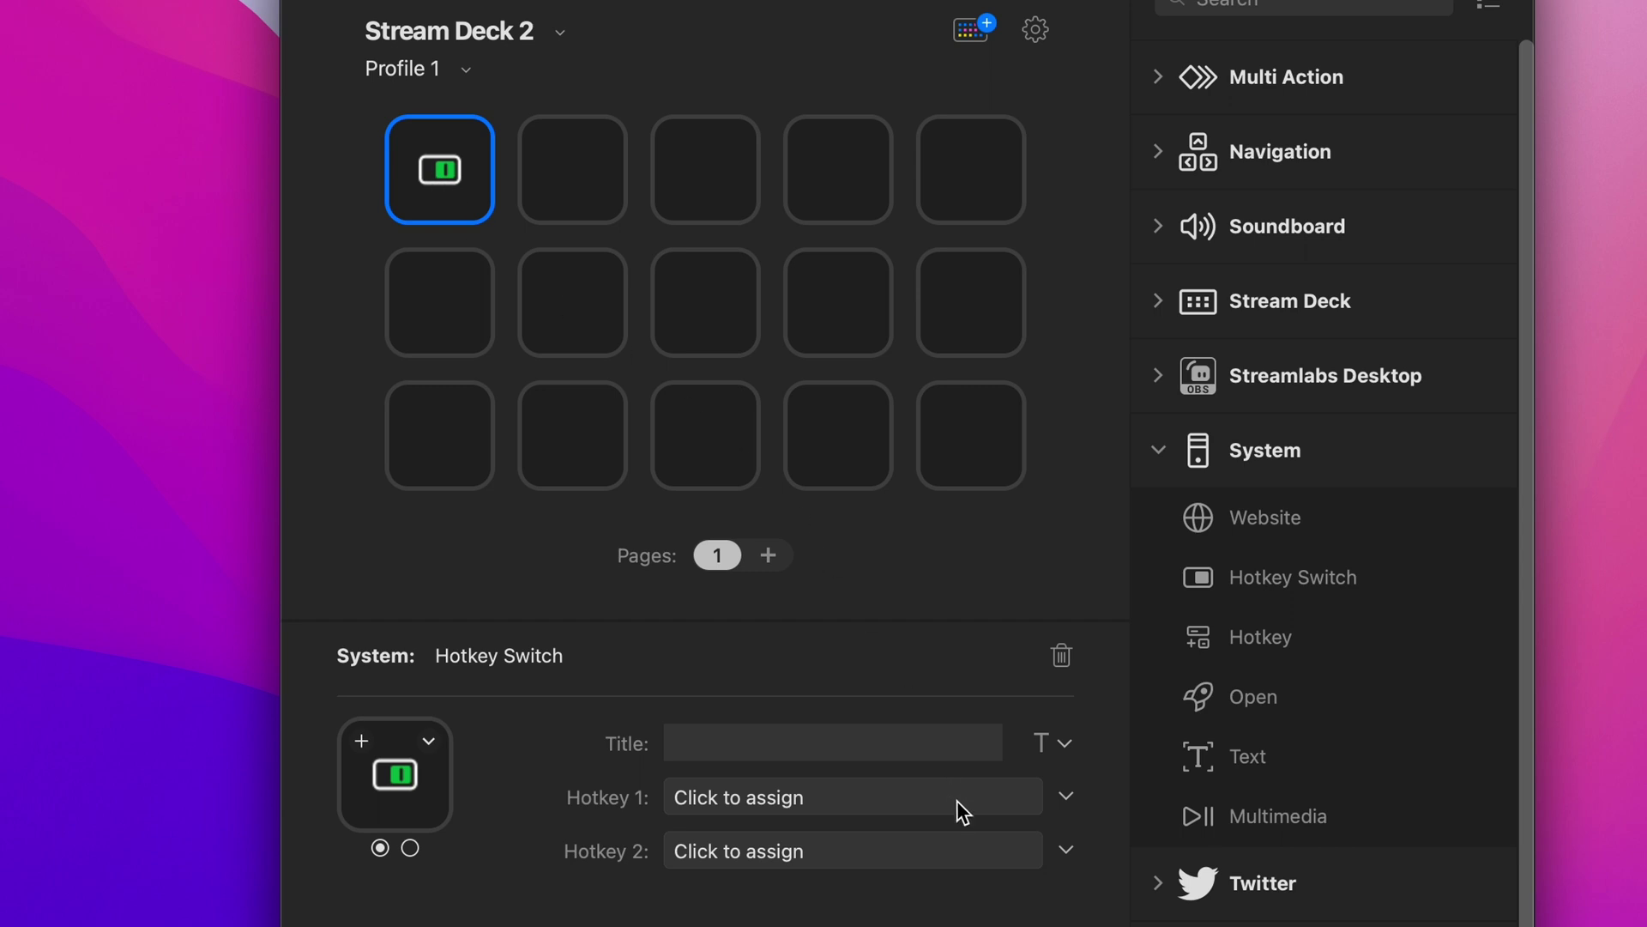
left_click(956, 800)
left_click(965, 849)
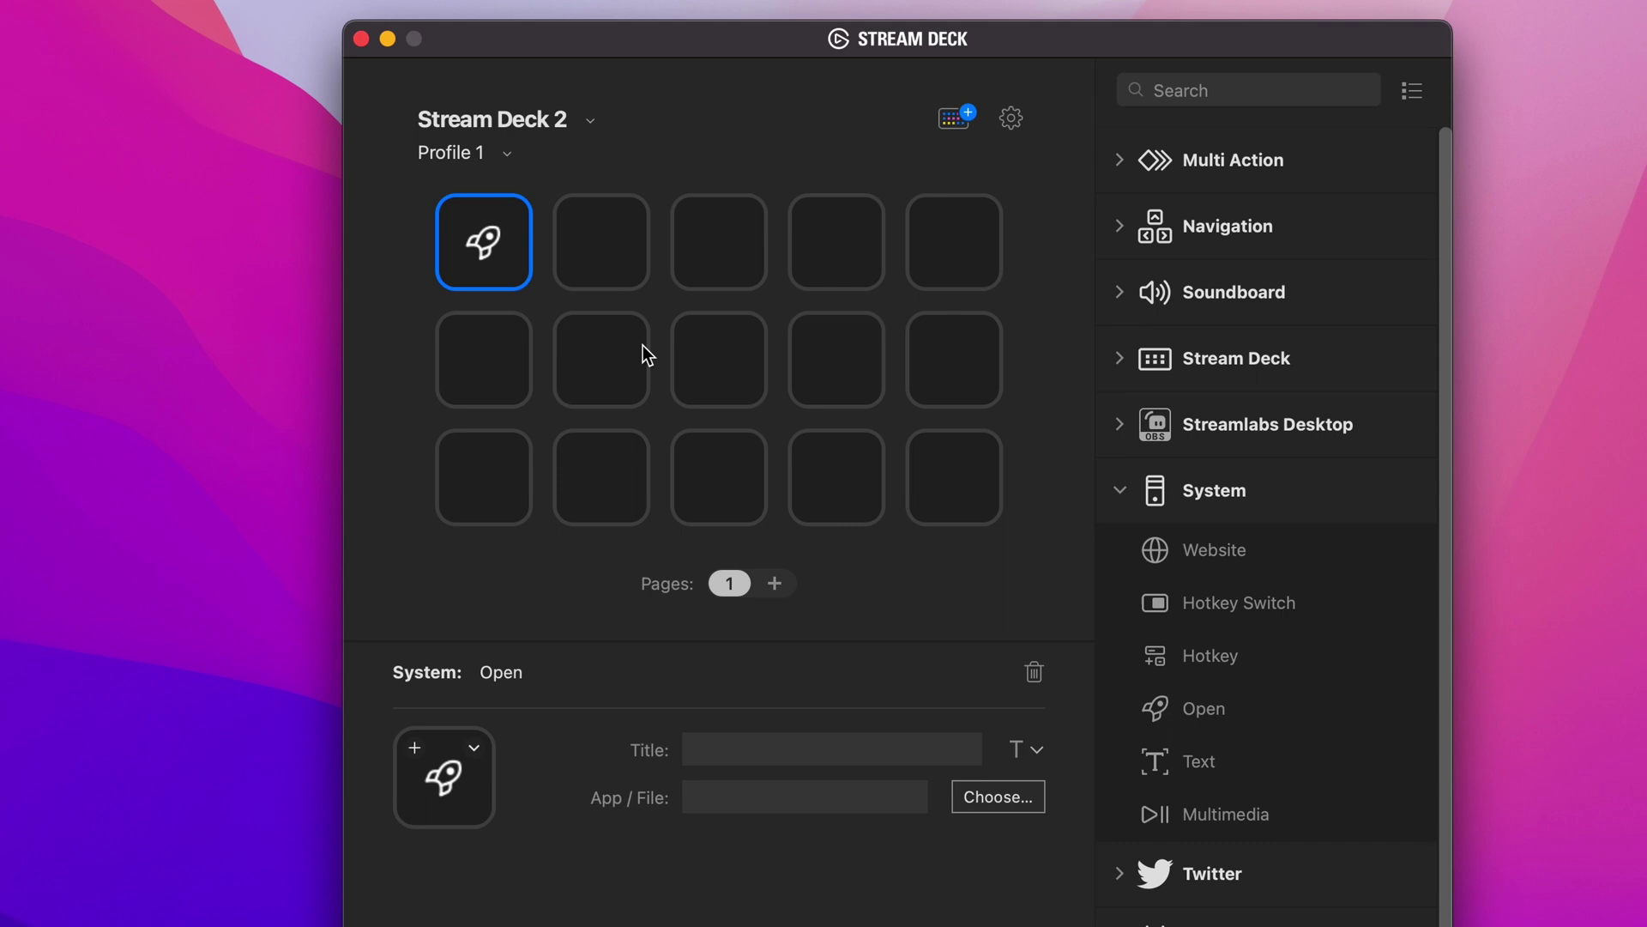
left_click(1029, 797)
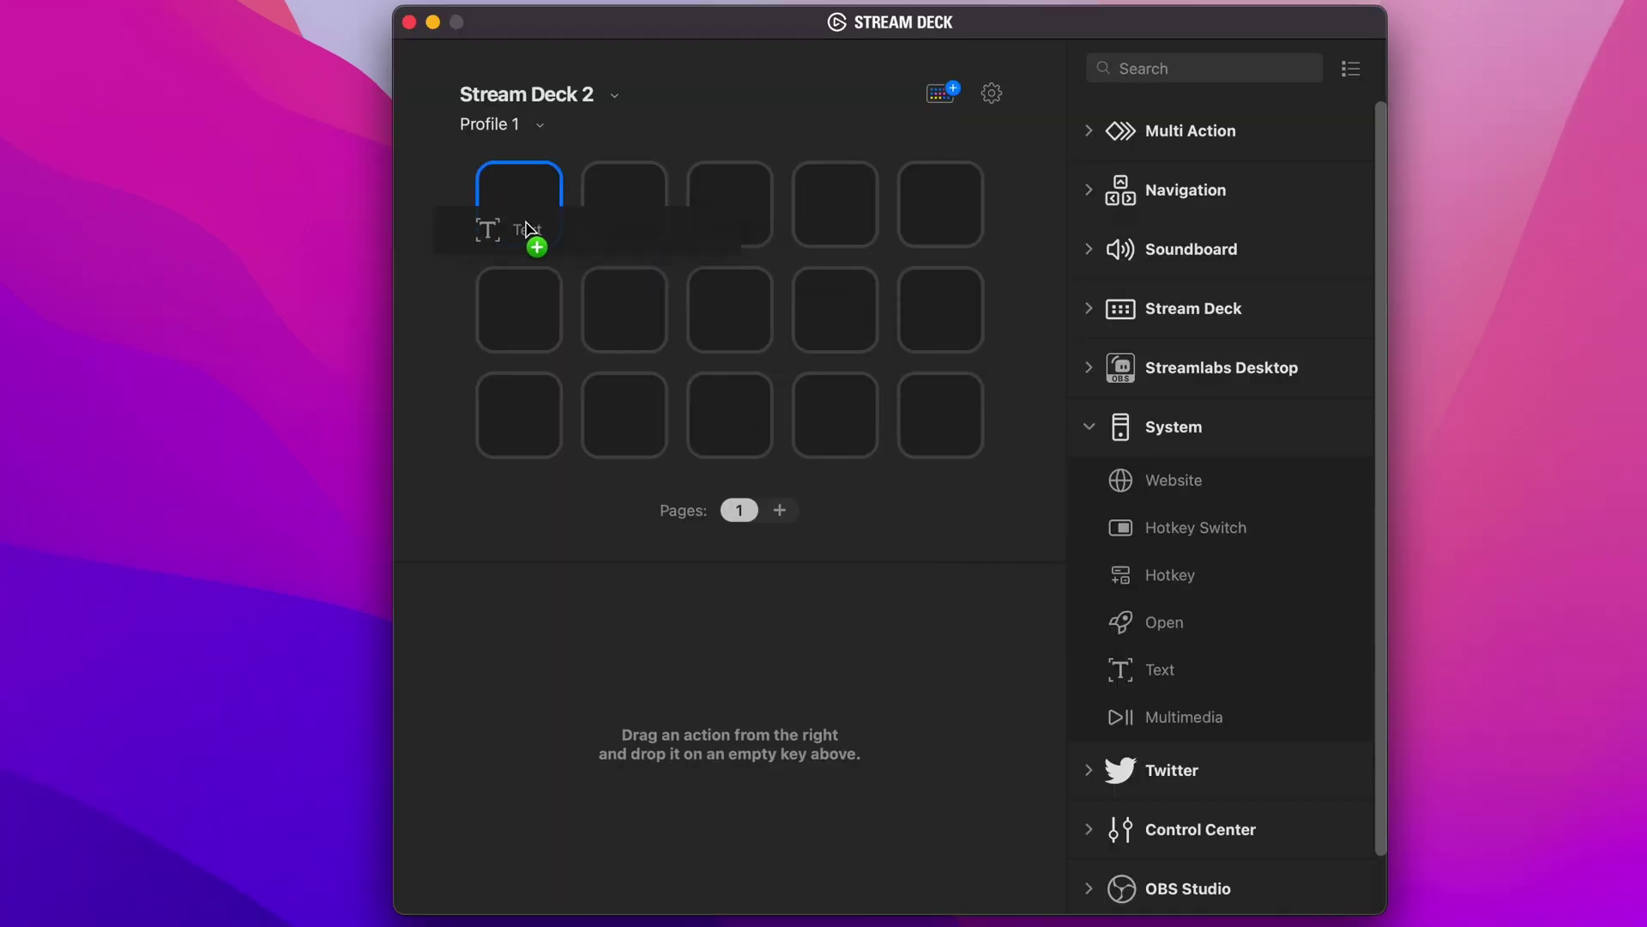
left_click_drag(640, 281, 519, 204)
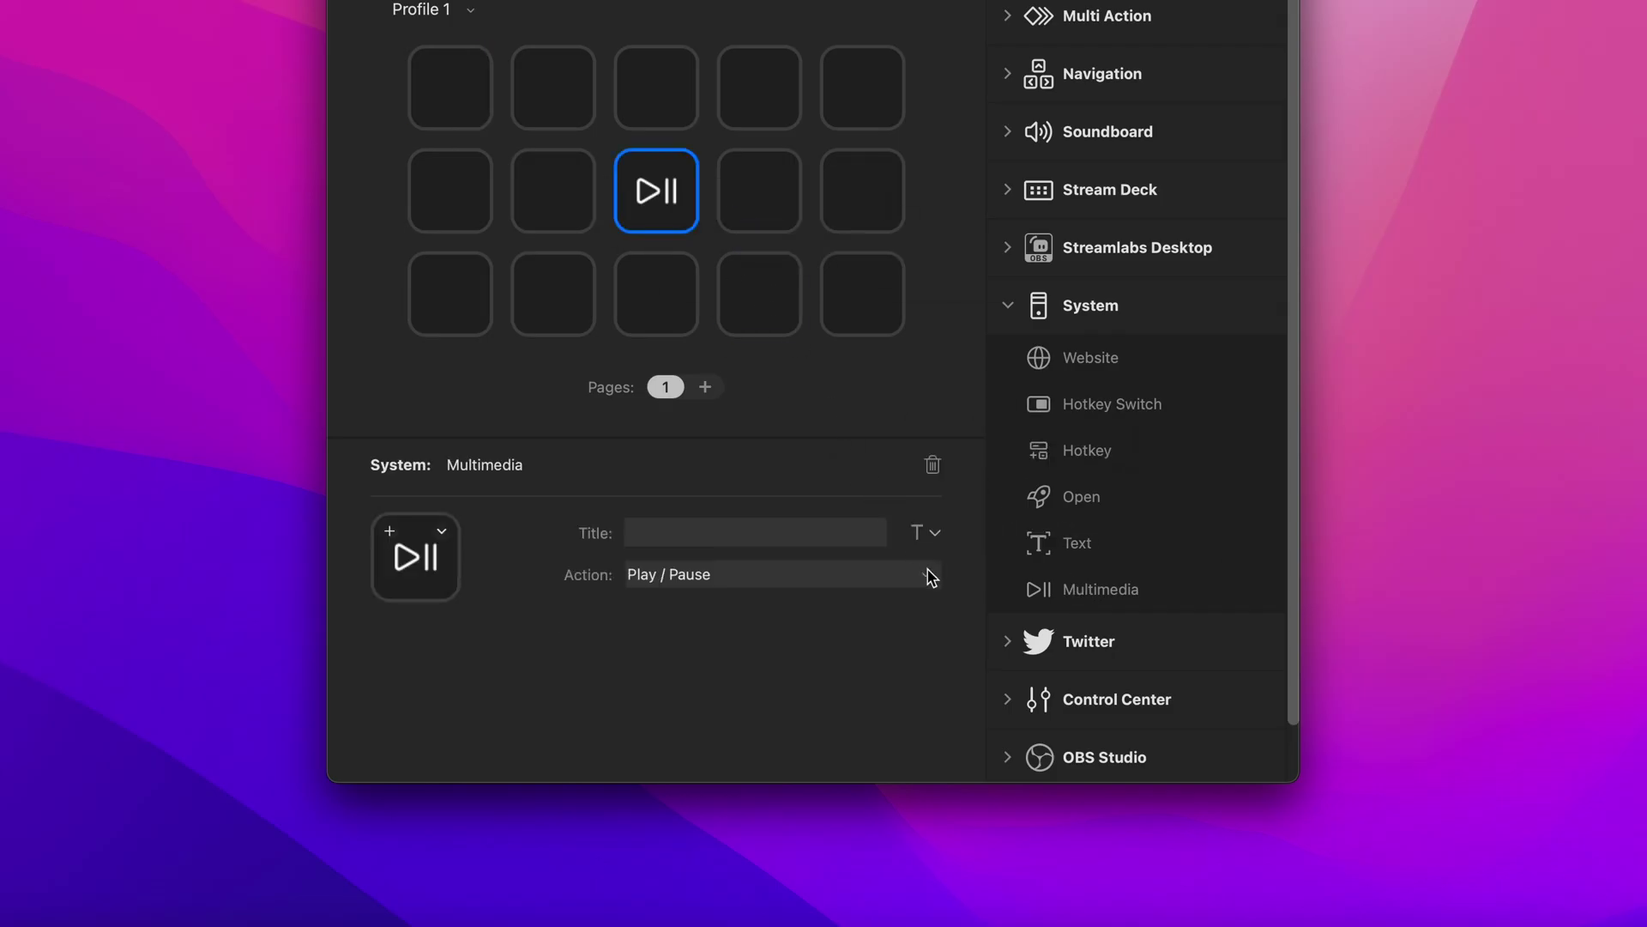
left_click(930, 576)
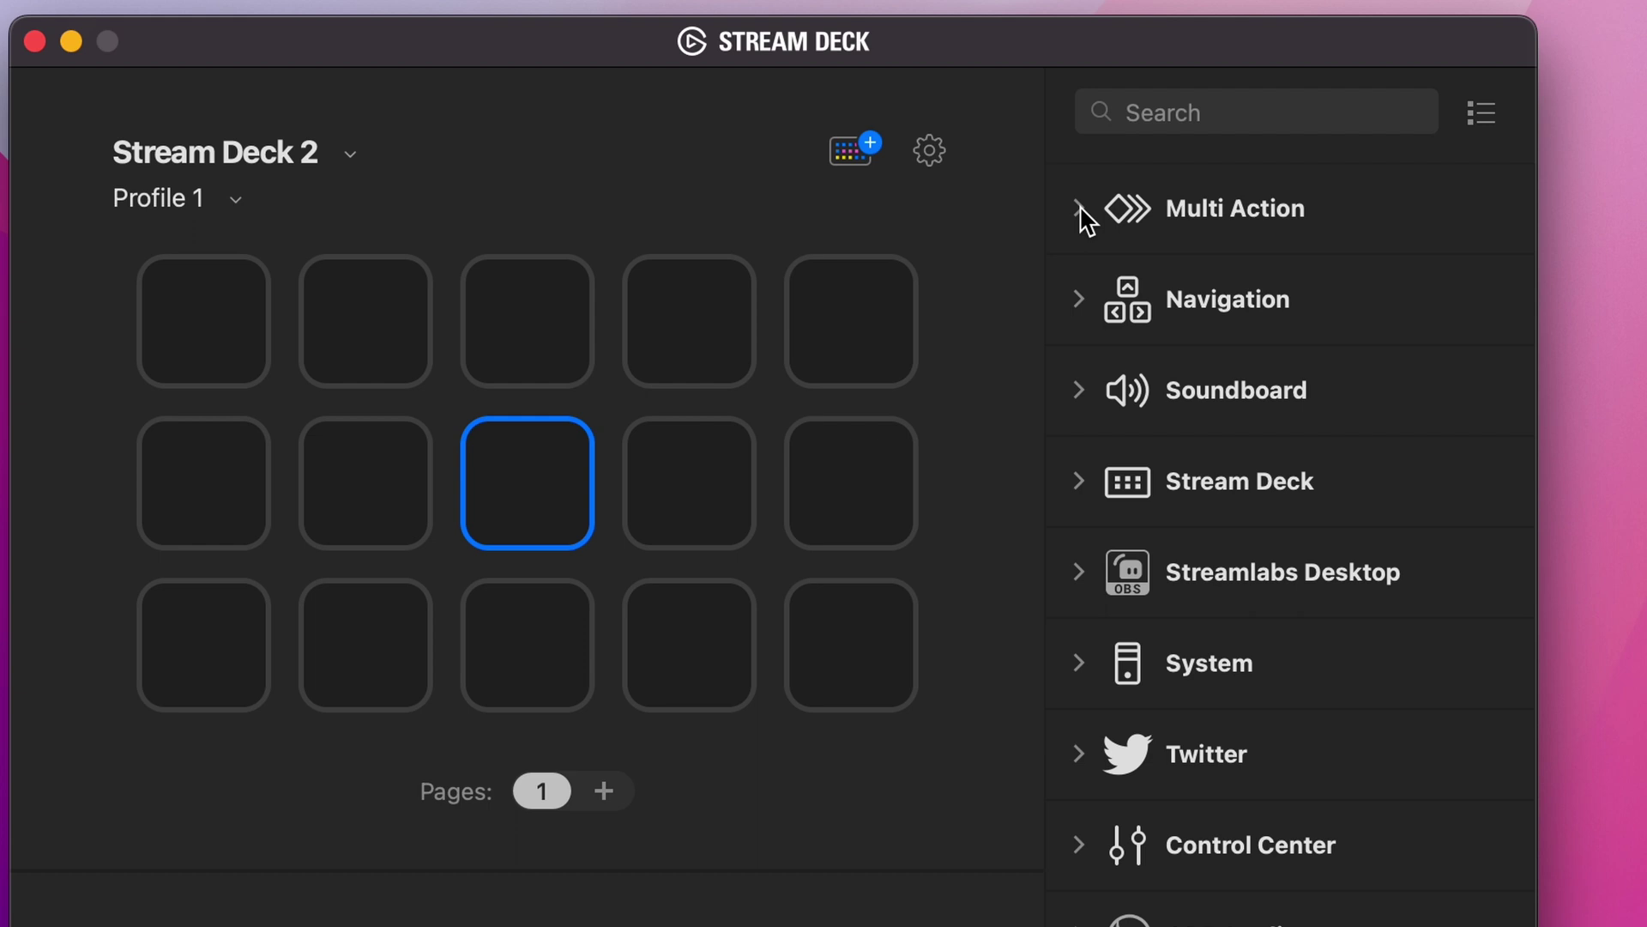
Place a Multi Action on an empty key, add a 1000 ms Delay, then remove it.
left_click(1084, 212)
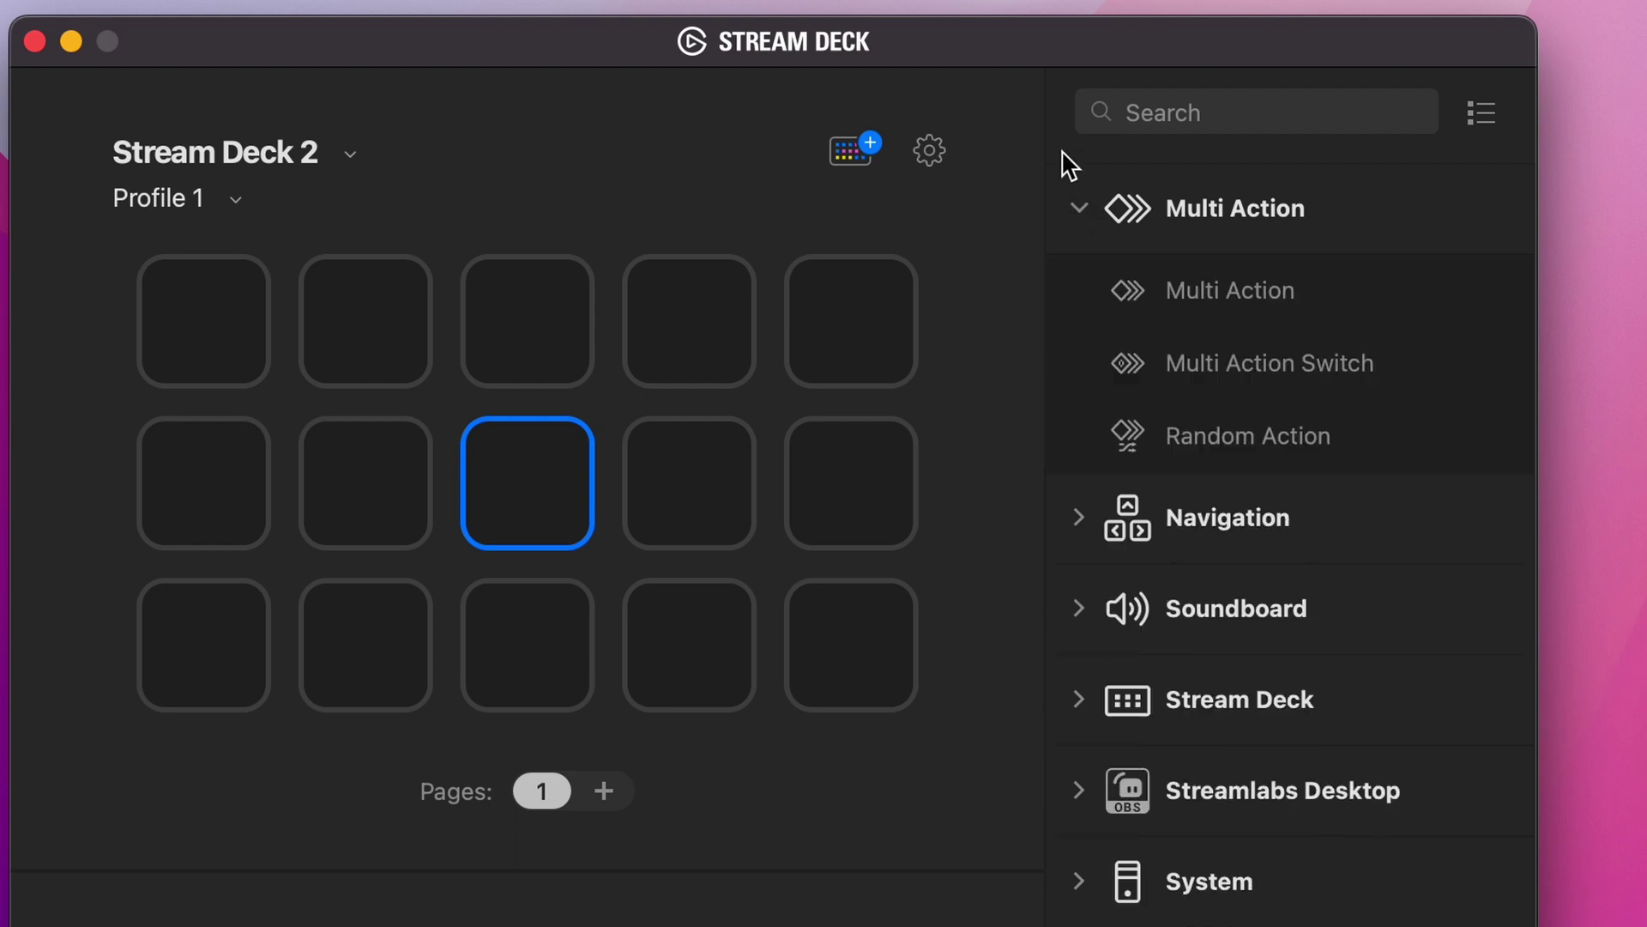
mouse_move(1238, 292)
left_mouse_down()
mouse_move(975, 280)
mouse_move(690, 321)
left_mouse_up()
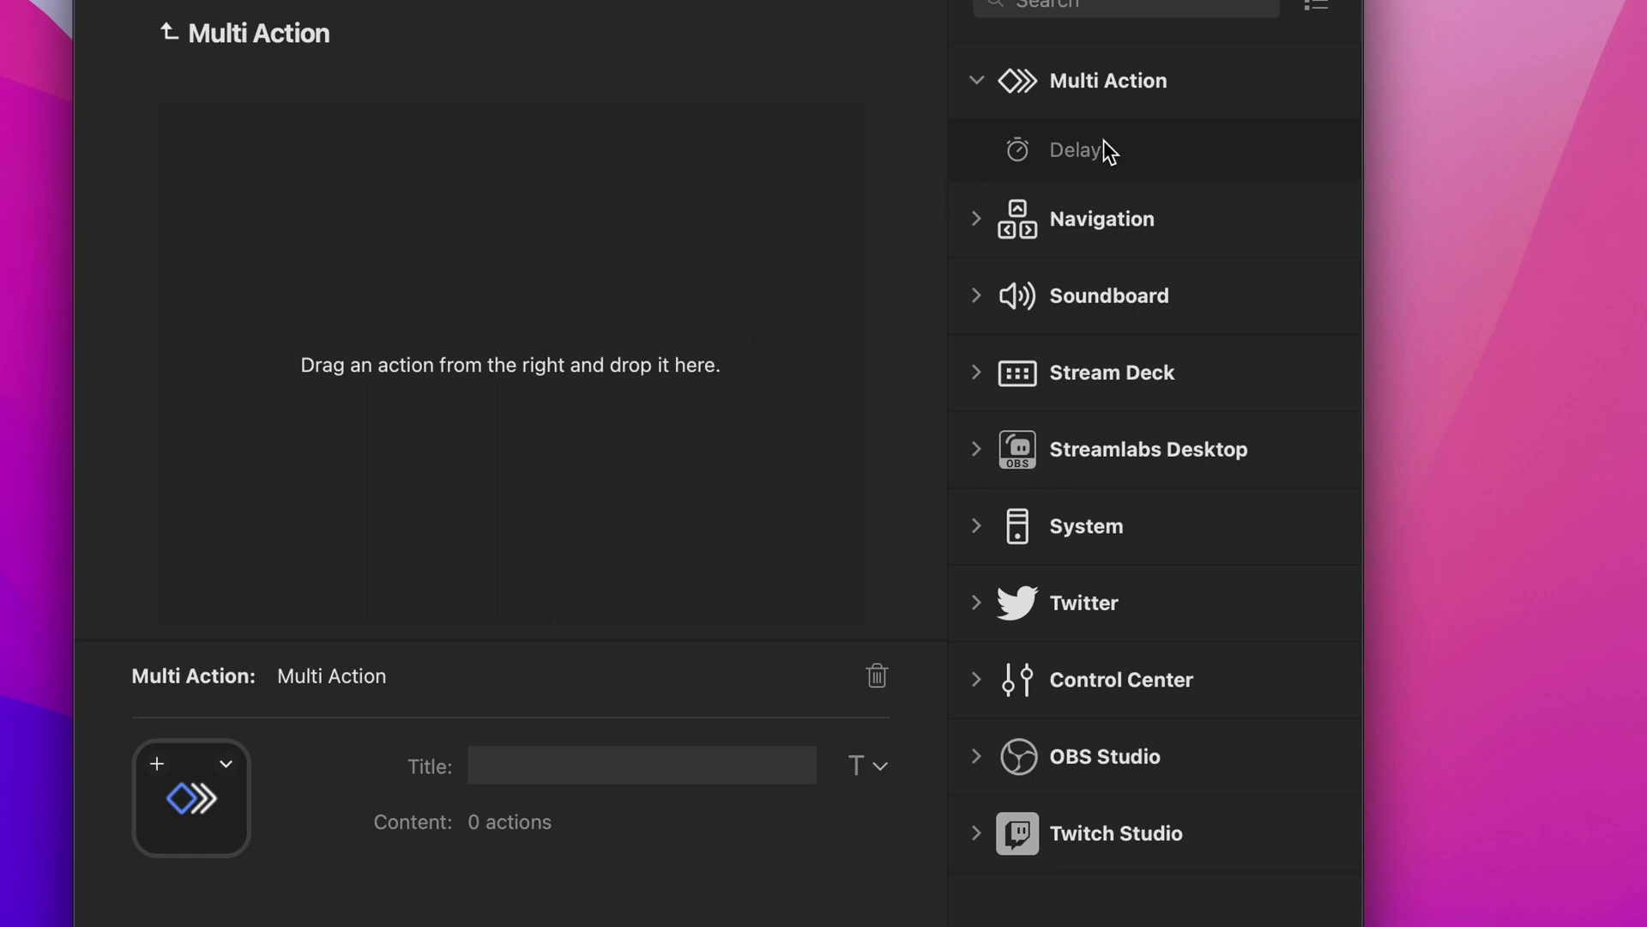
left_click_drag(1148, 149, 560, 251)
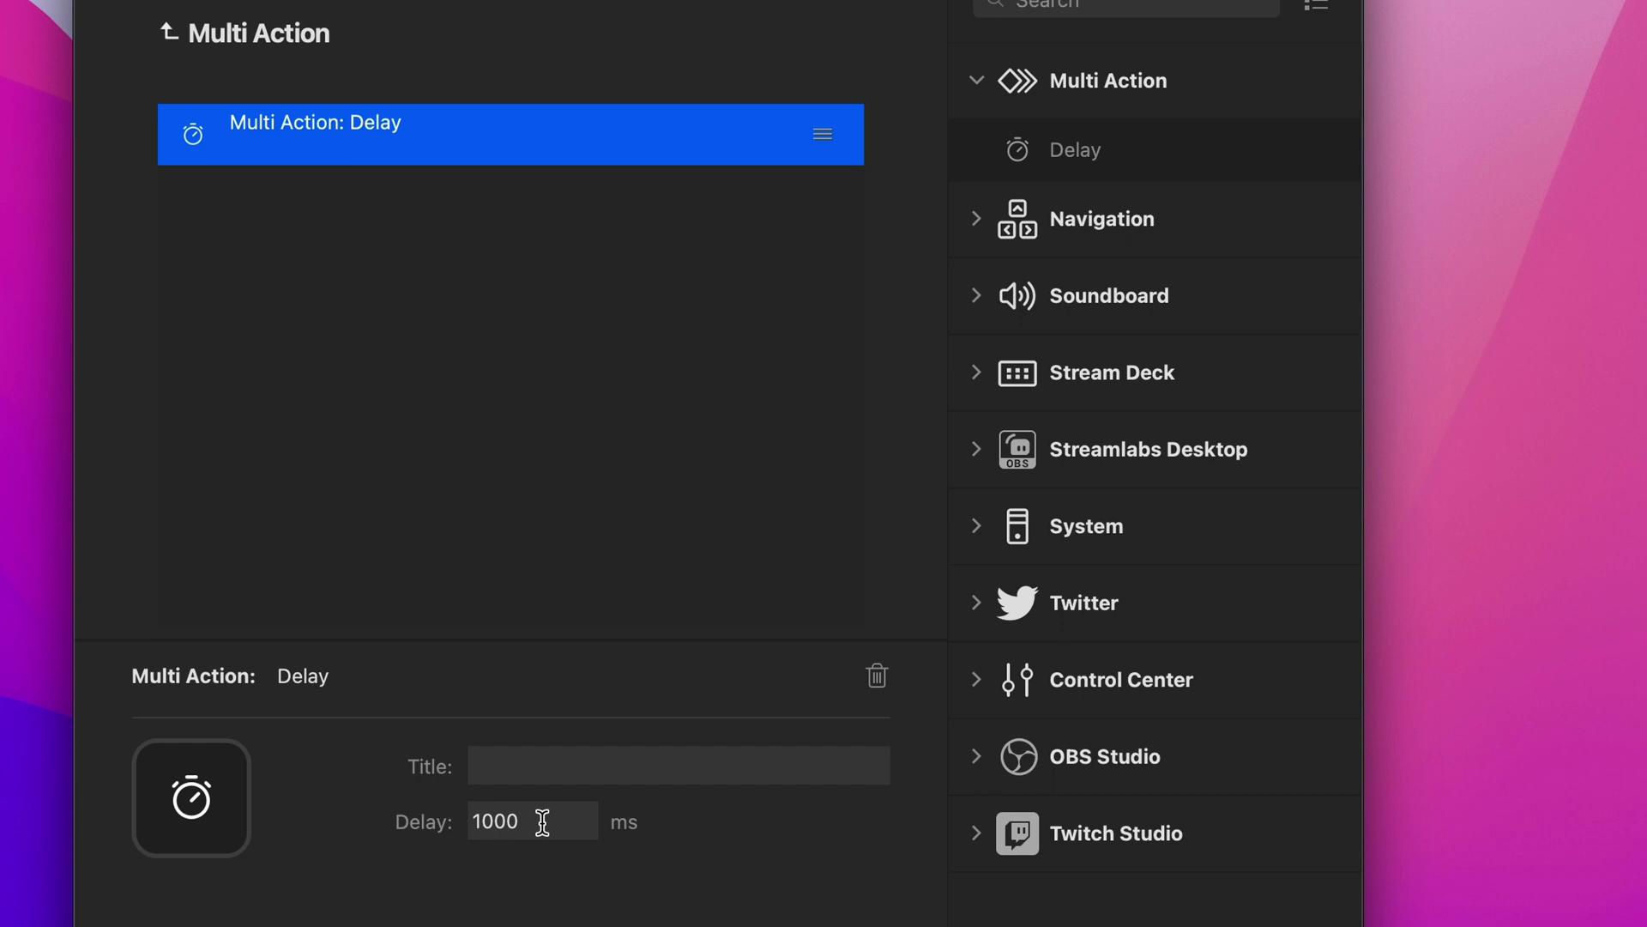
left_click(877, 677)
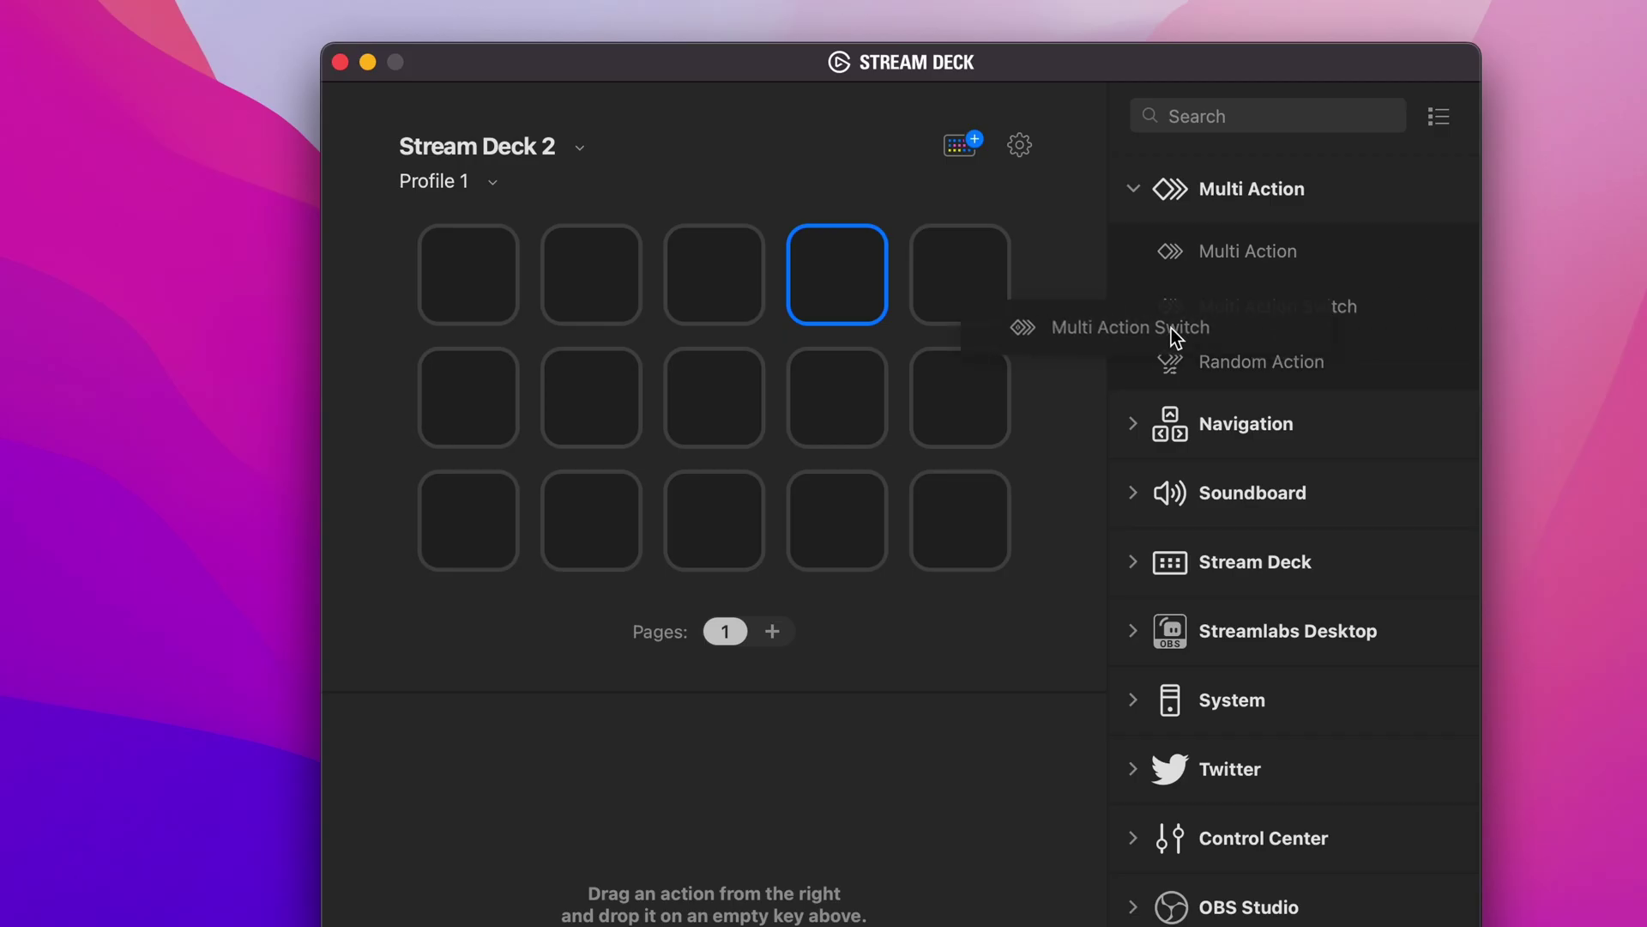
Place Multi Action Switch on one key and Random Action on another.
left_click_drag(1287, 307, 718, 406)
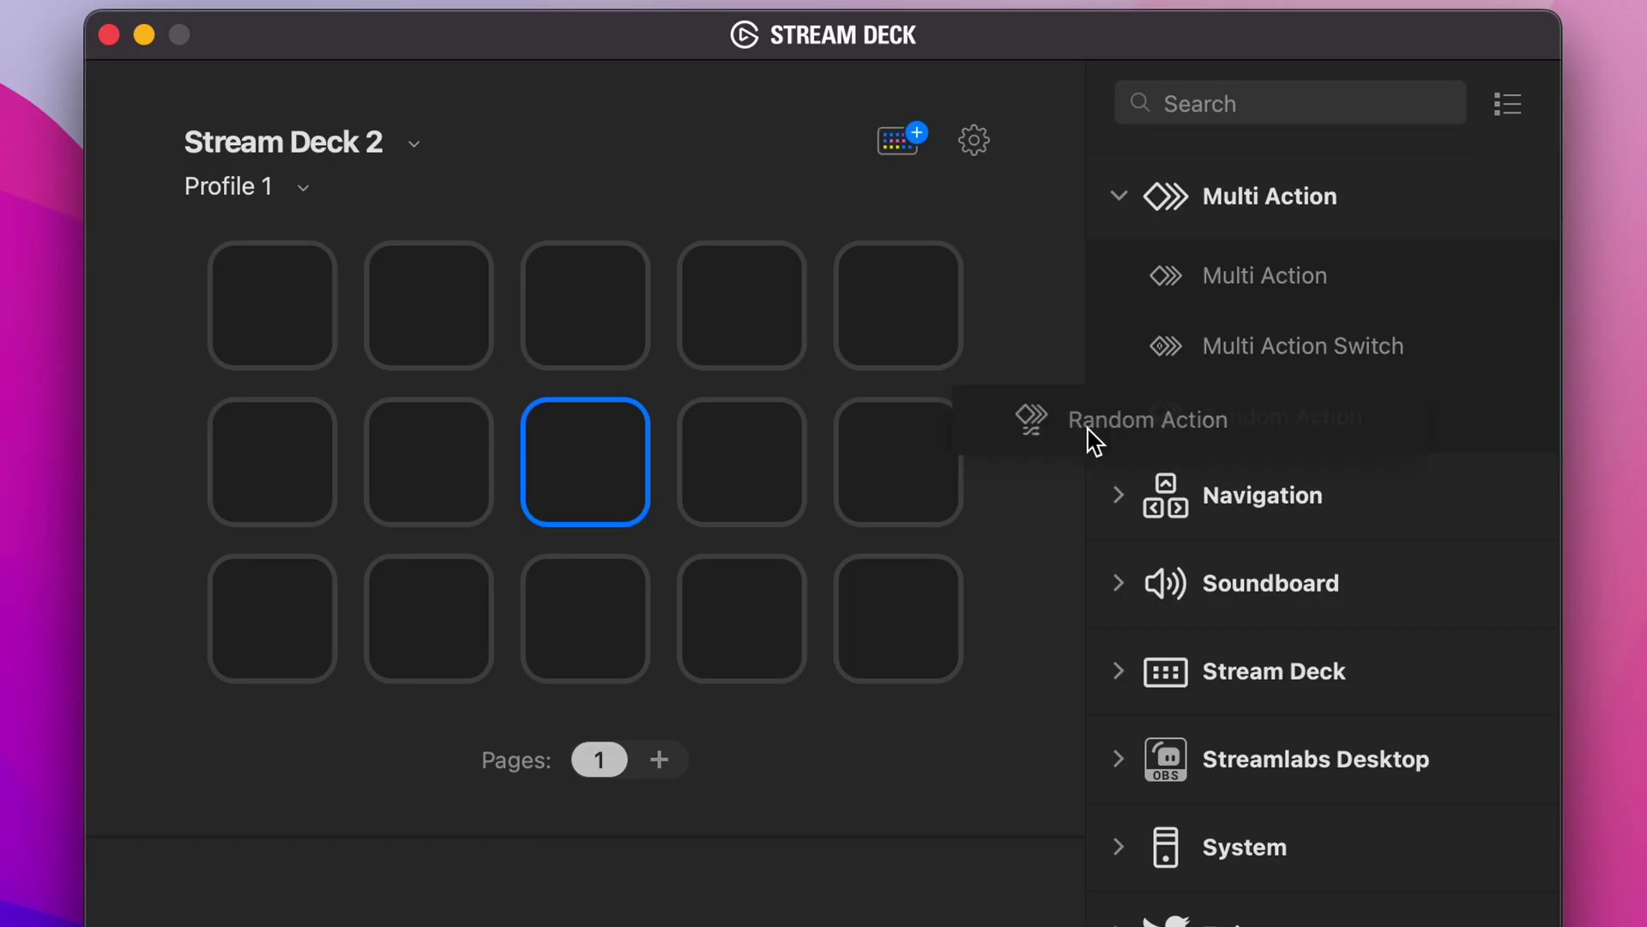
left_click_drag(1235, 419, 593, 508)
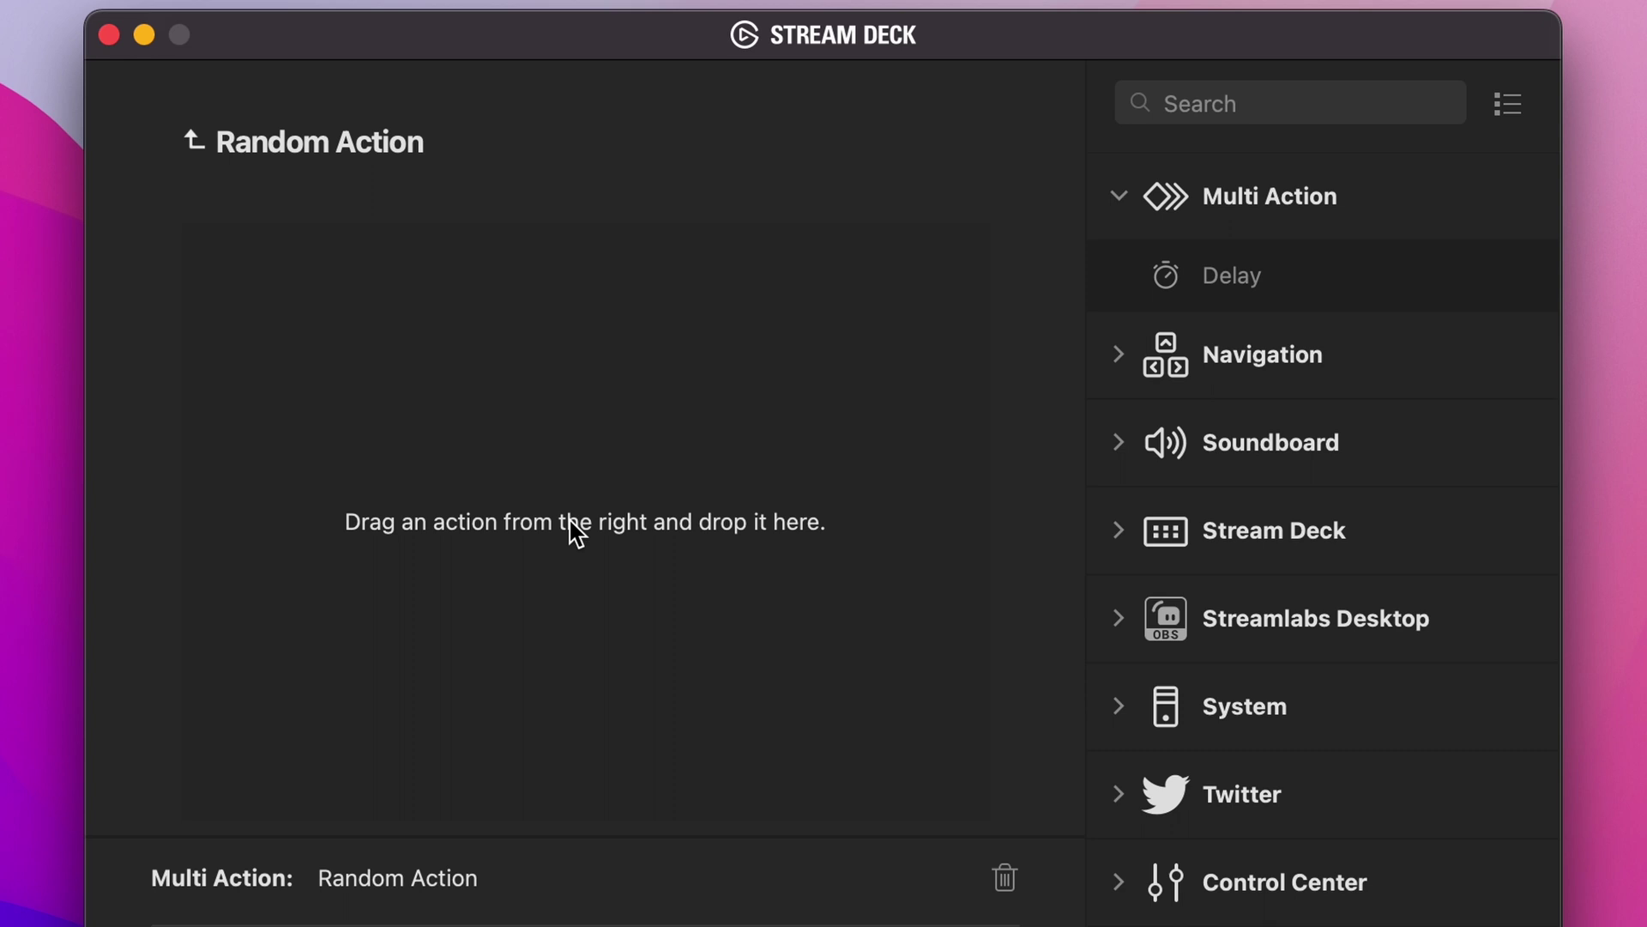
Show Soundboard and Navigation actions, then enter character names line by line in the Meddling Kids note.
left_click(1120, 444)
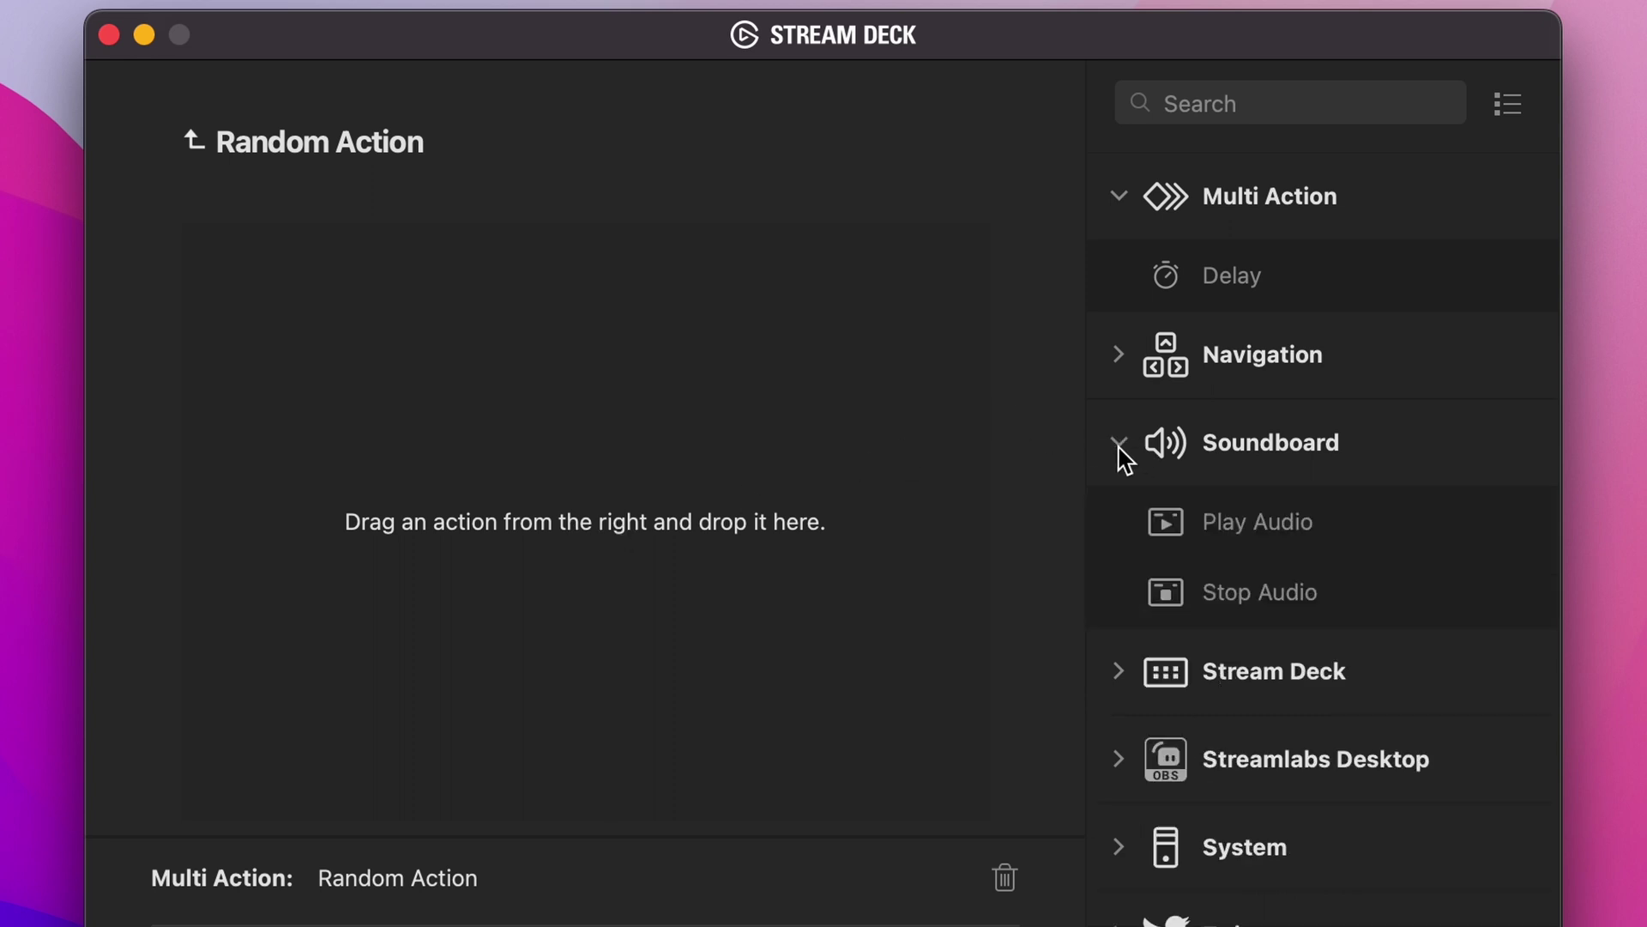
left_click(1121, 355)
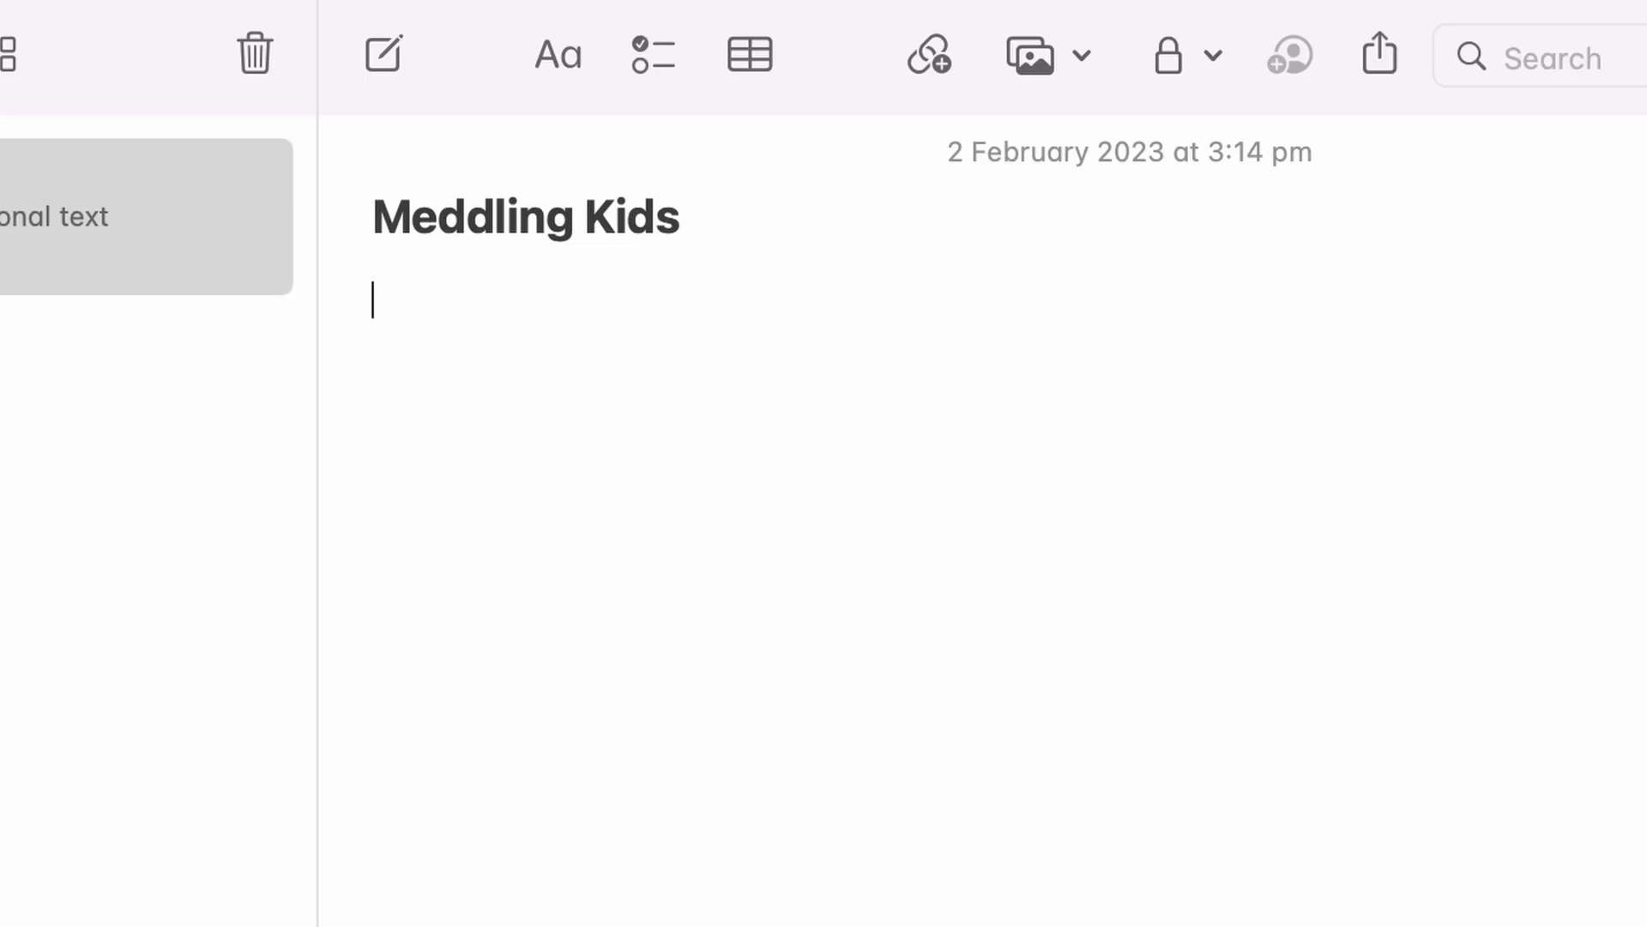
type("Daphne")
key("Return")
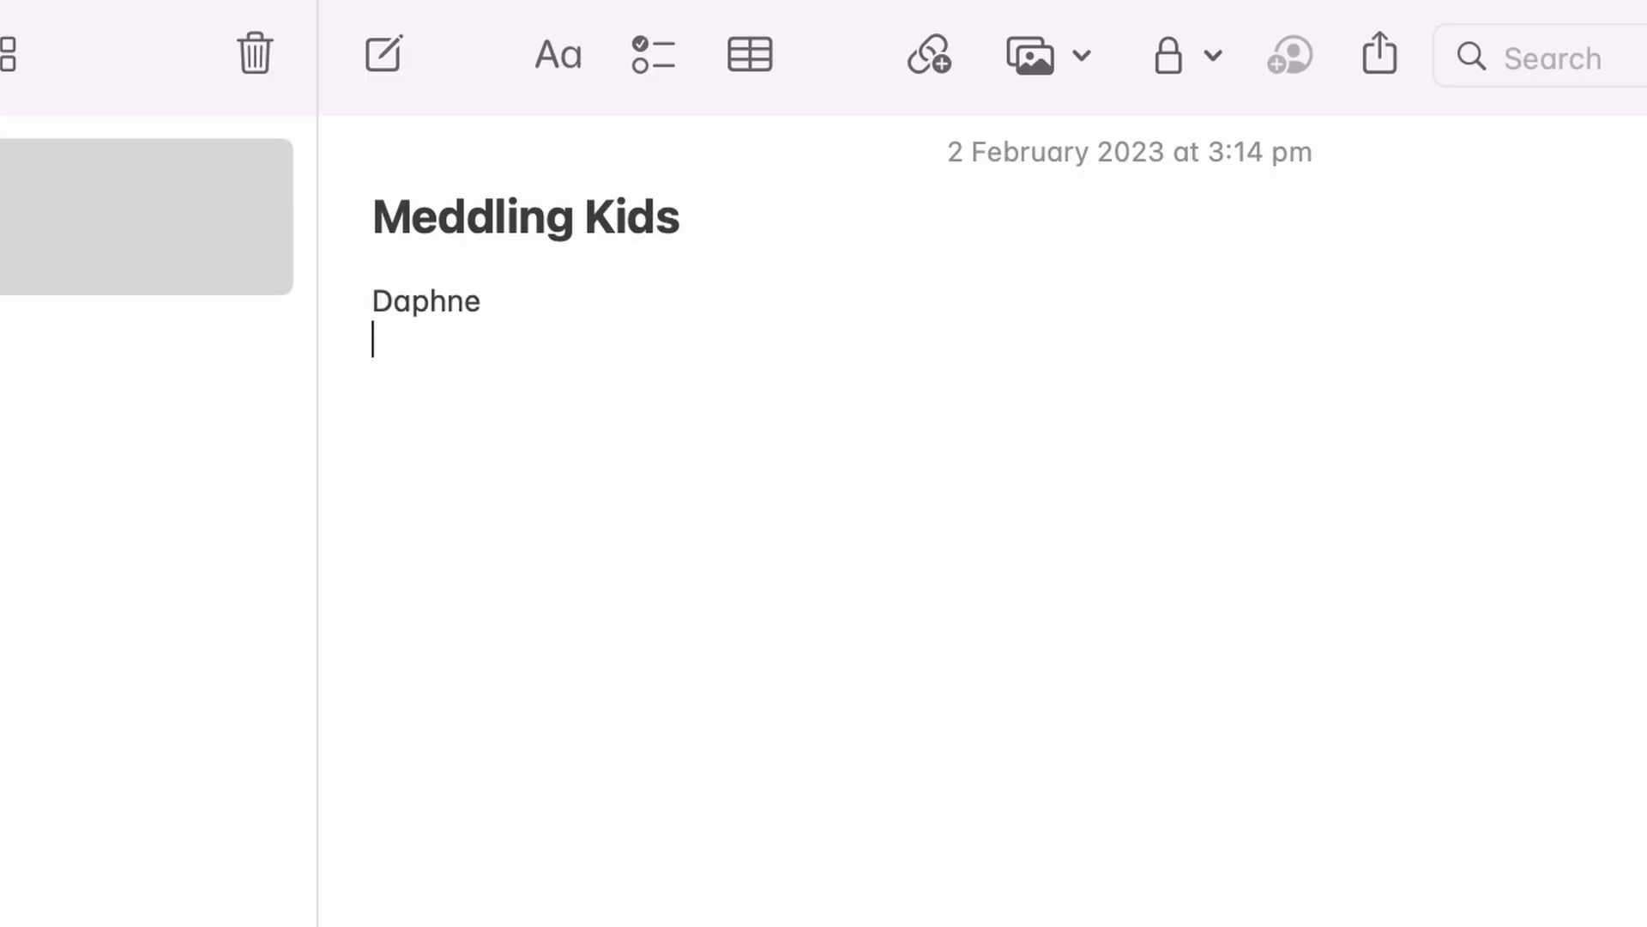
type("Shaggy ")
type("Fred")
key("Return")
type("Scooby Doo ")
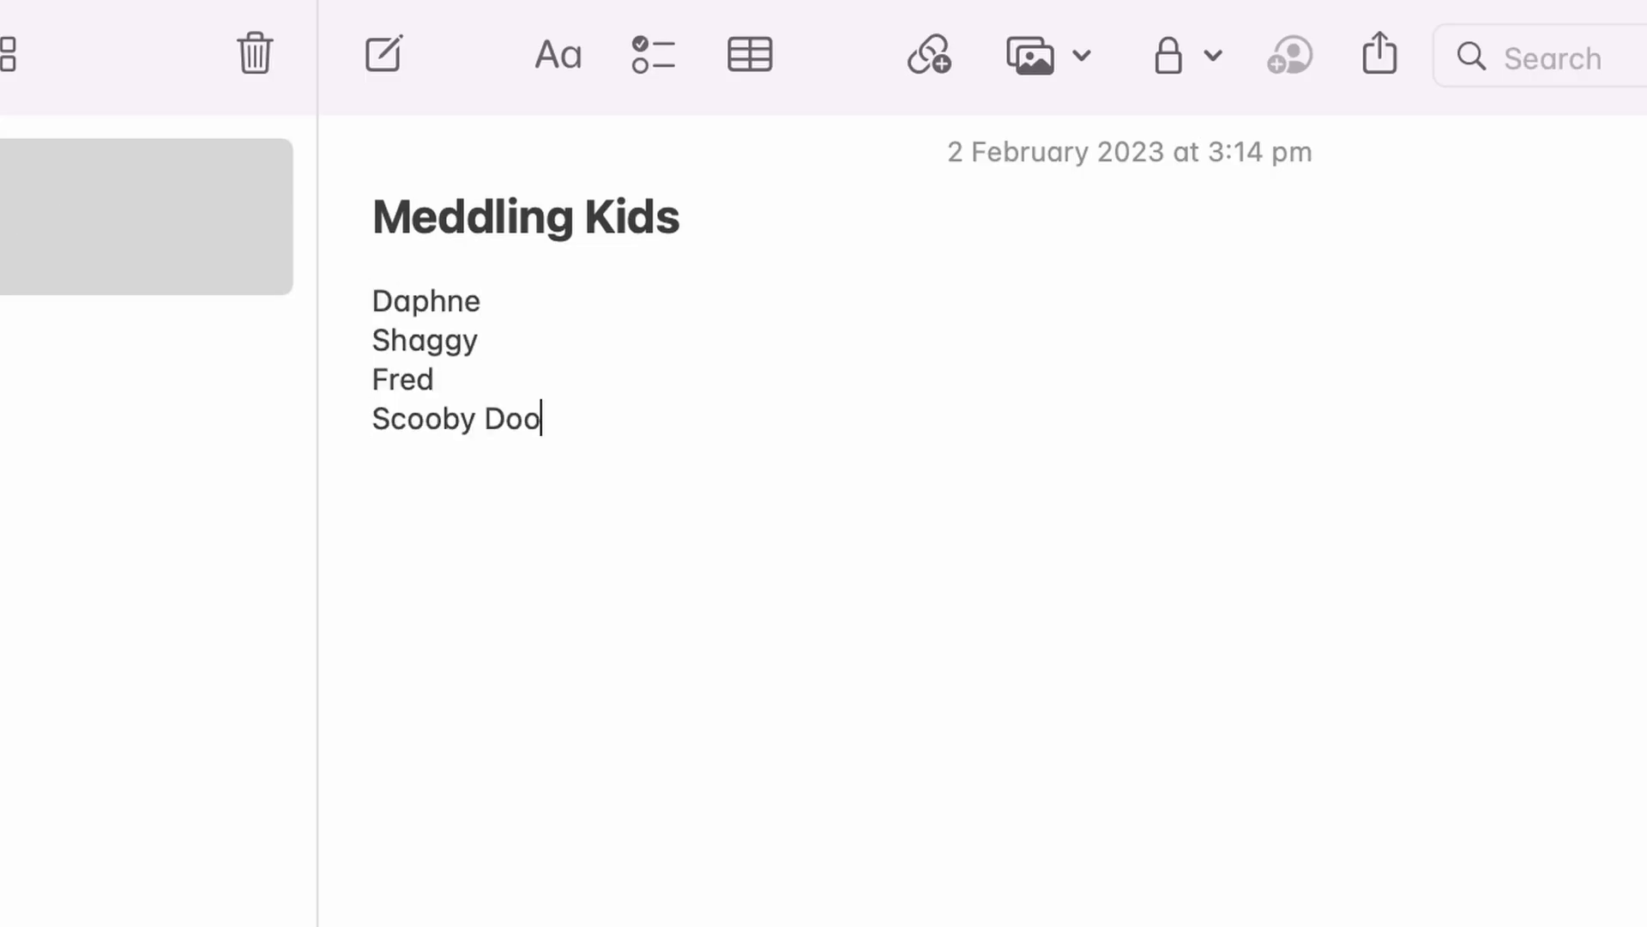
type("Velma Scooby Doo")
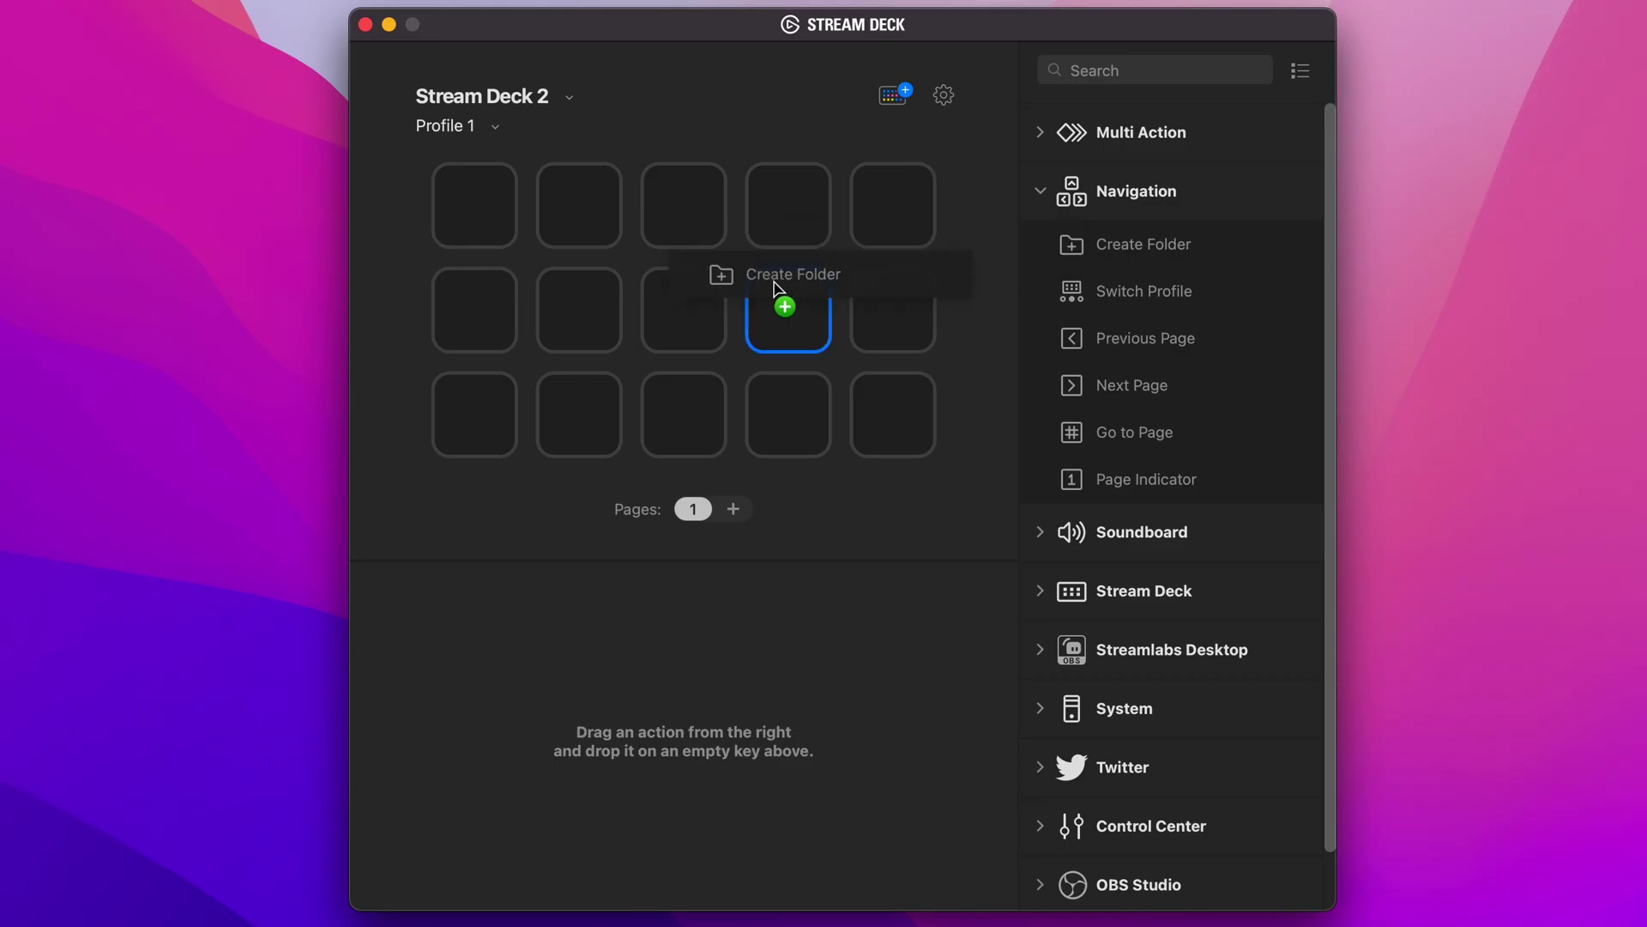
Open a new folder key, add a Website action inside, and give another key Switch Profile.
left_click_drag(786, 302, 707, 321)
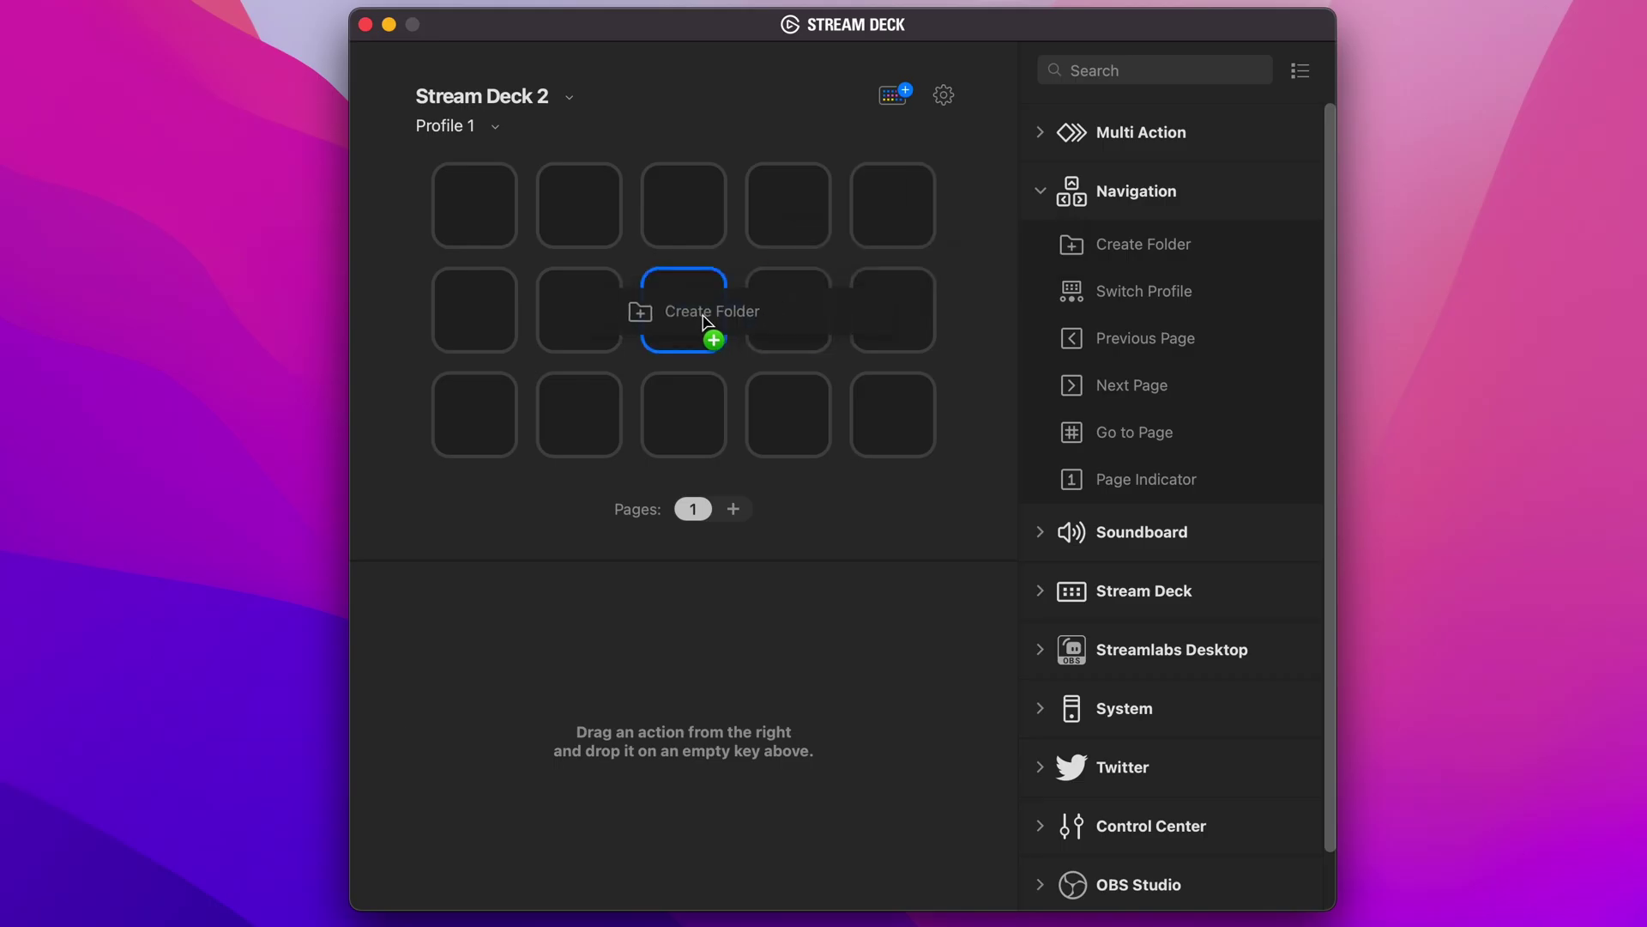
double_click(707, 320)
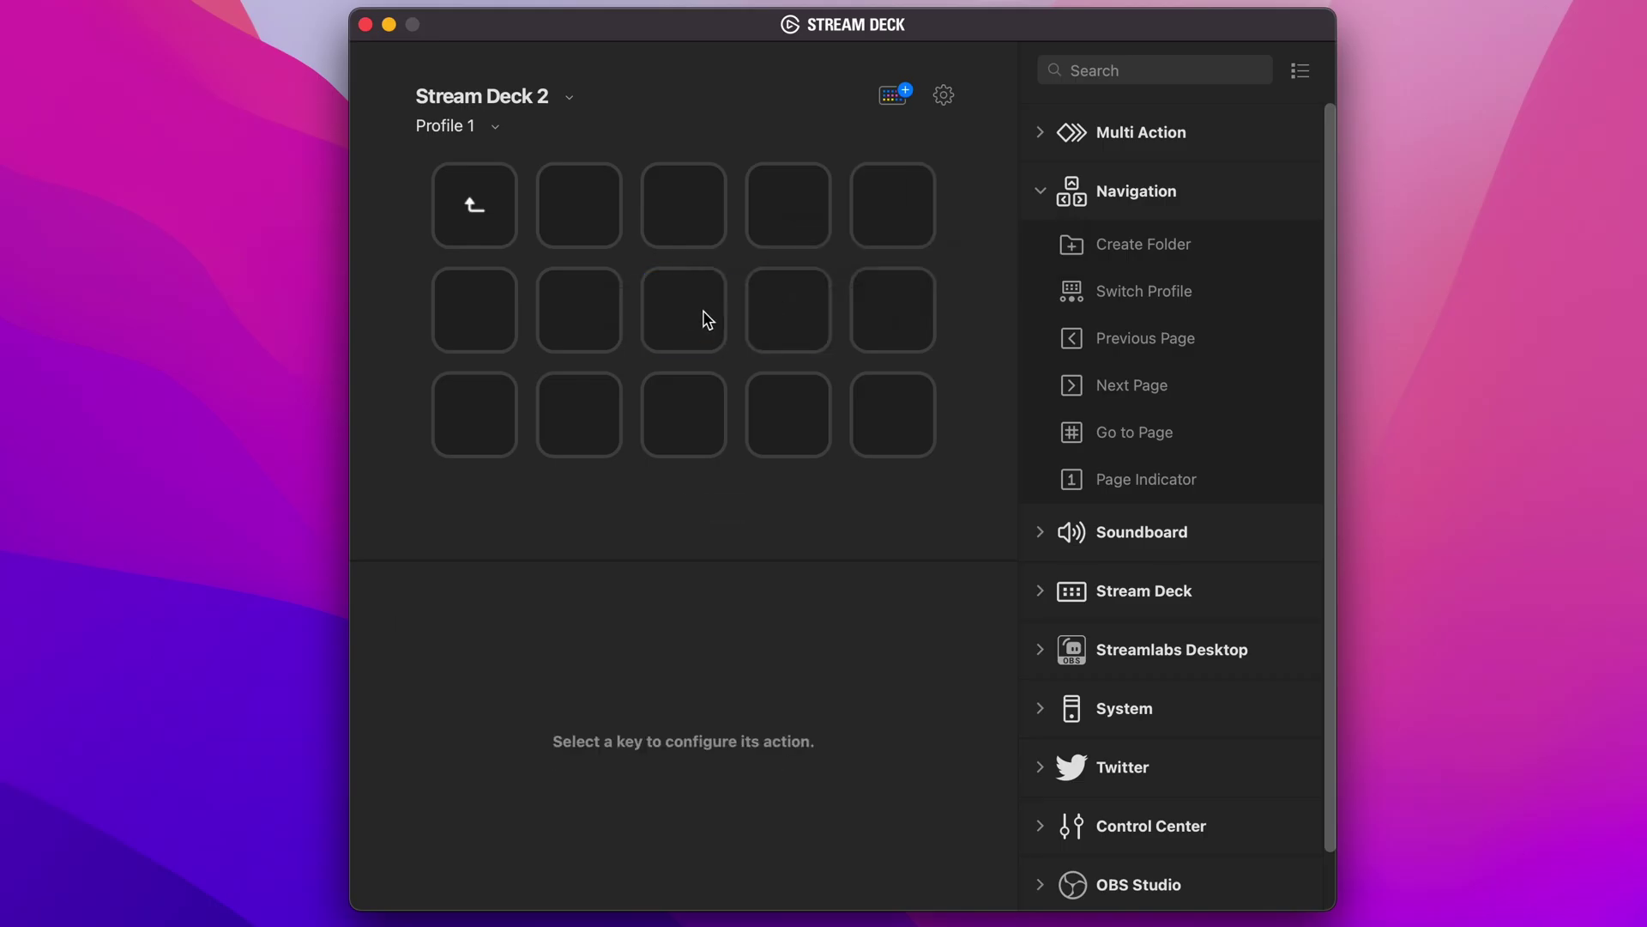
left_click(1054, 707)
left_click_drag(1124, 760, 643, 238)
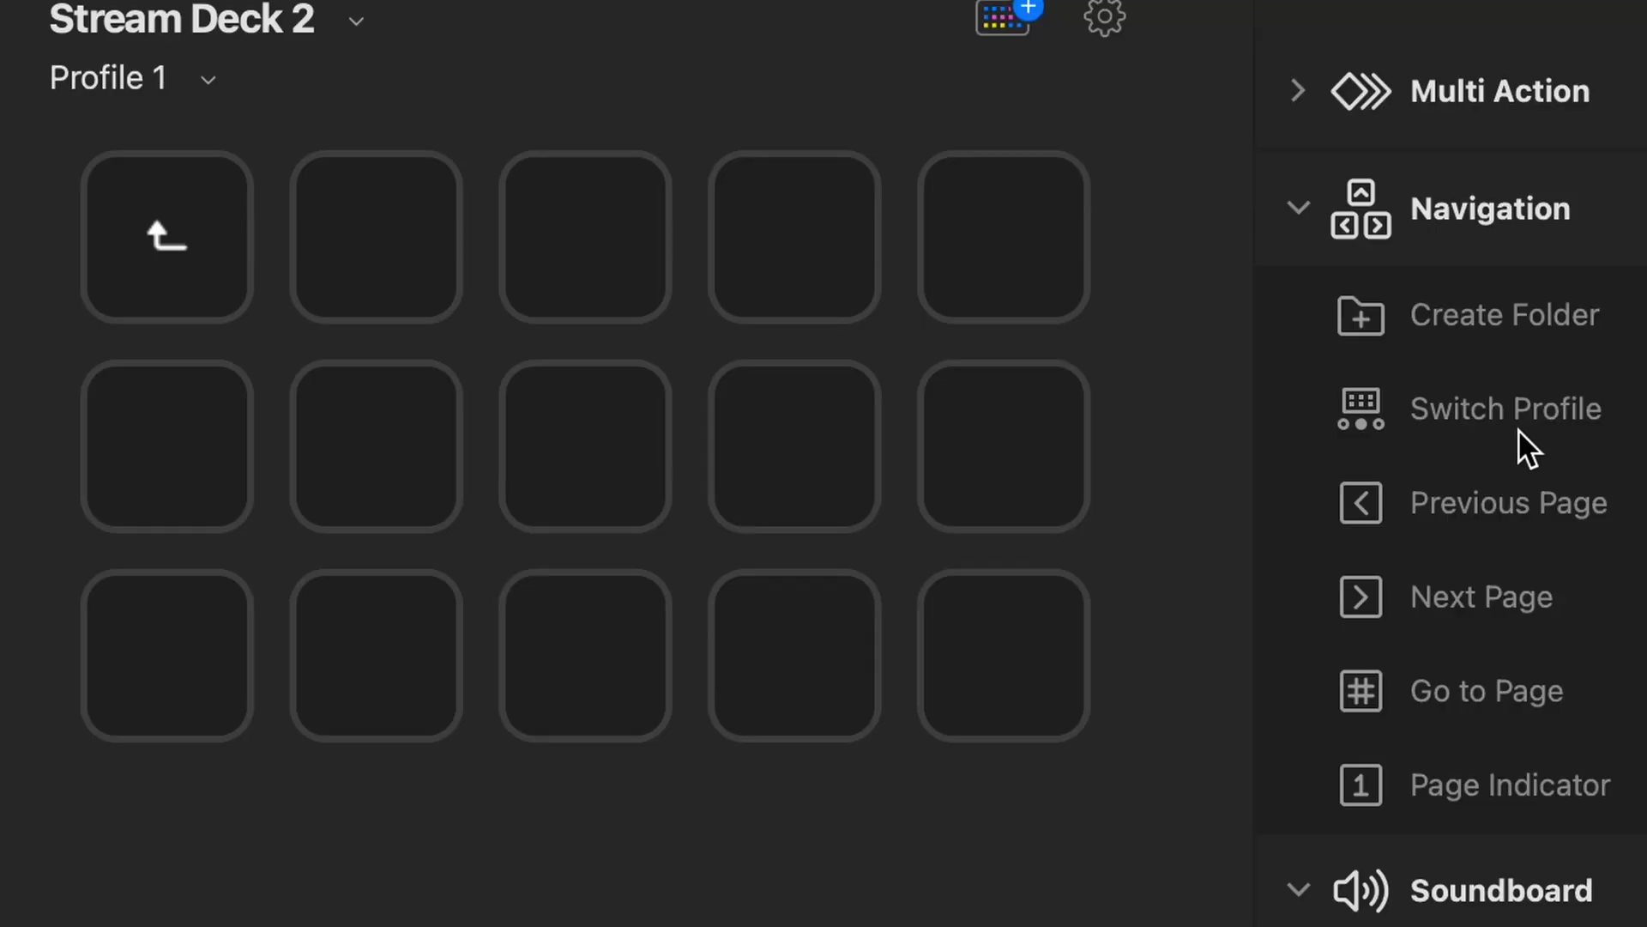
left_click_drag(1521, 411, 375, 236)
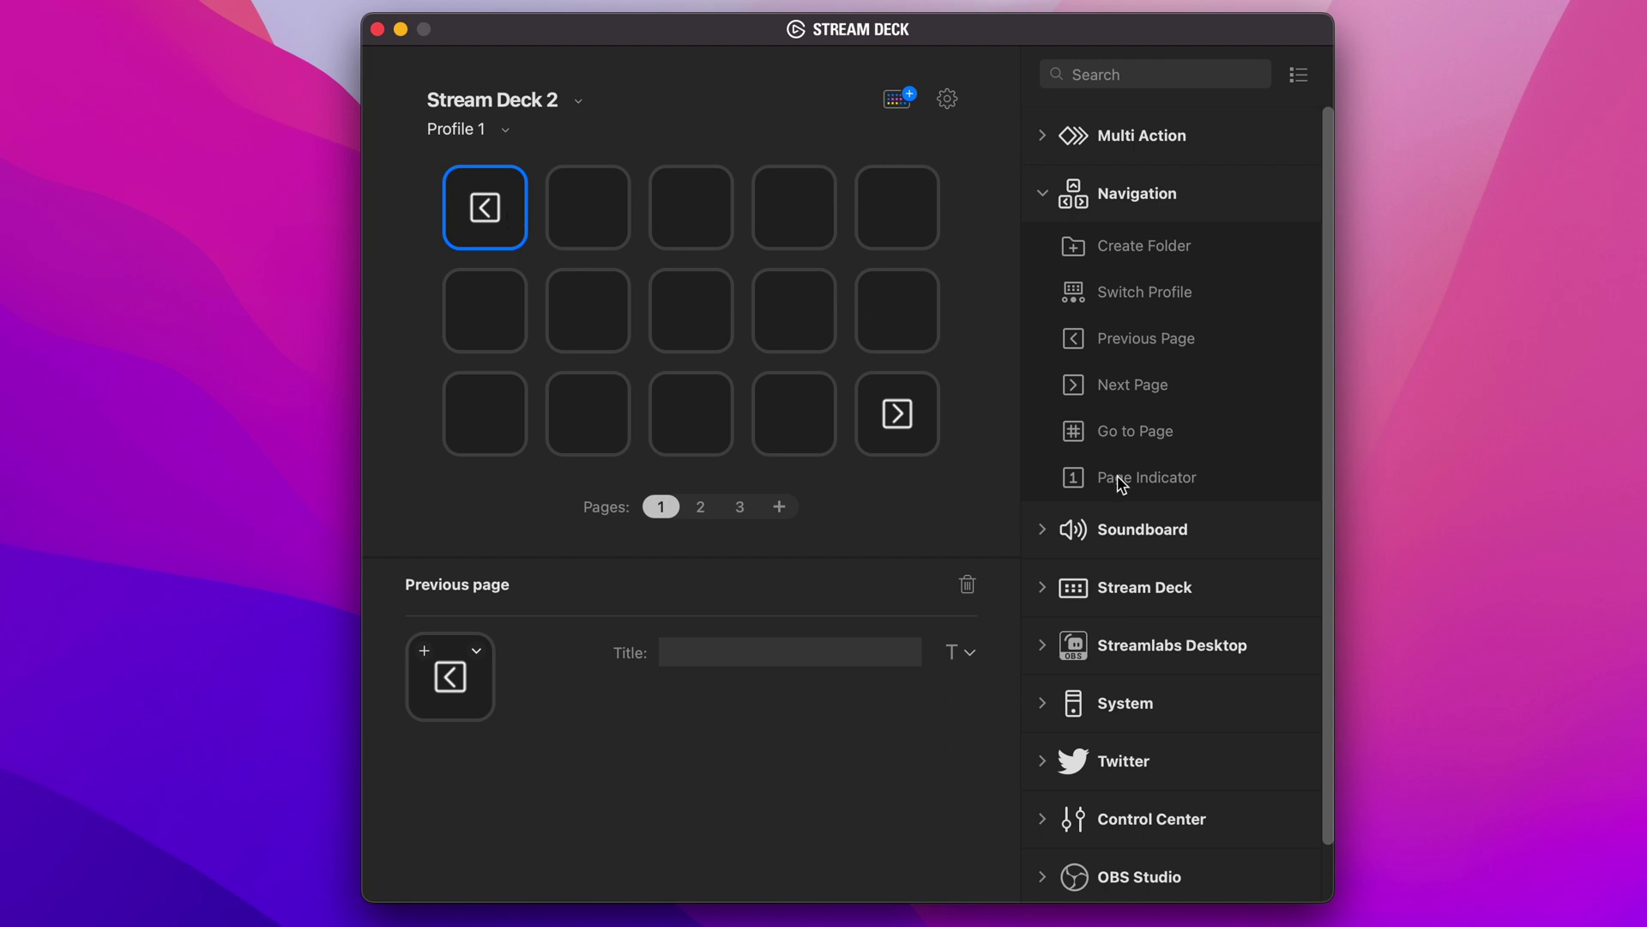
Add a Page Indicator key, then a Go to Page key on page 3.
left_click_drag(1121, 480, 897, 309)
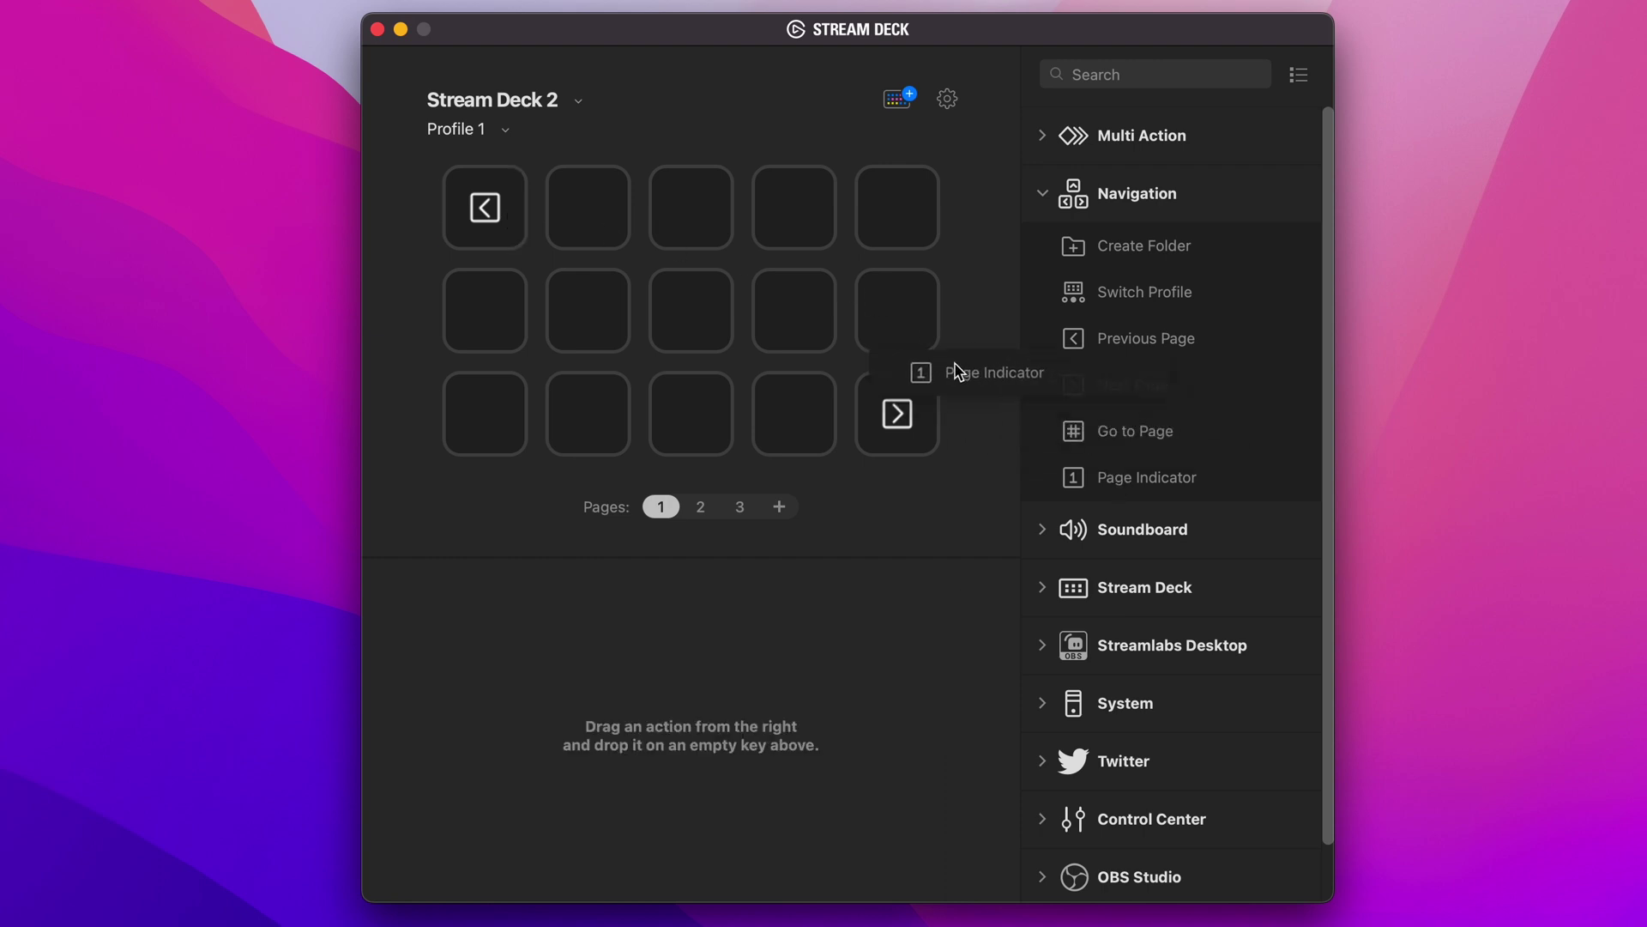
left_click(740, 507)
left_click_drag(1107, 431, 897, 309)
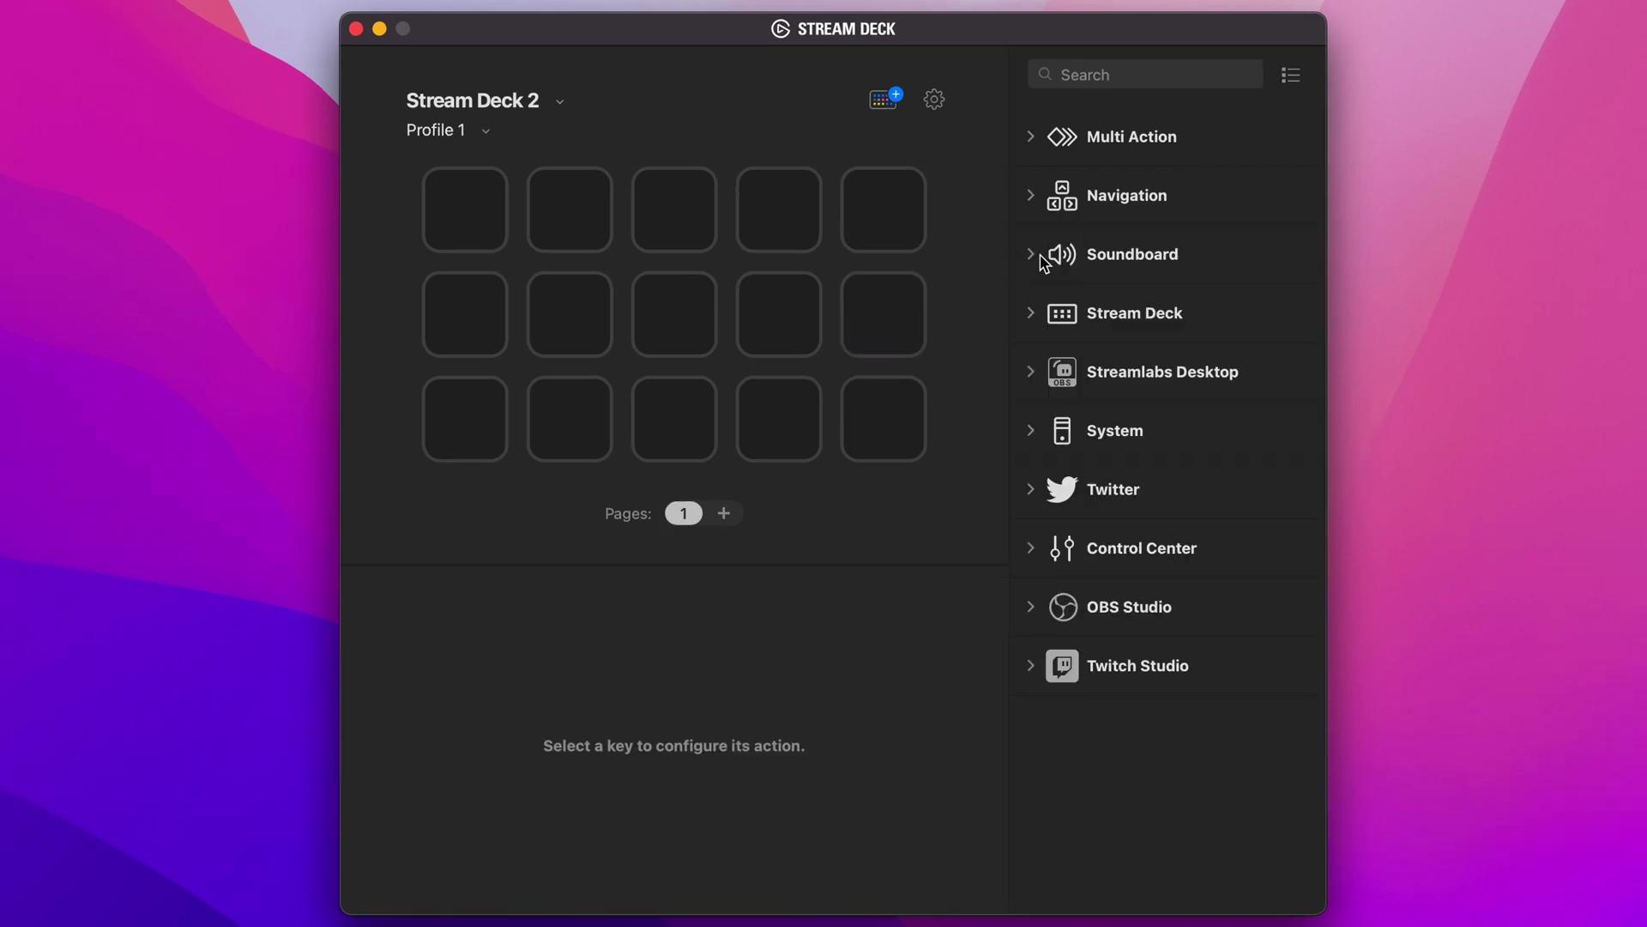
Add and delete a Play Audio key, then place Stop Audio on the centre key.
left_click(1030, 255)
left_click_drag(1119, 307, 712, 231)
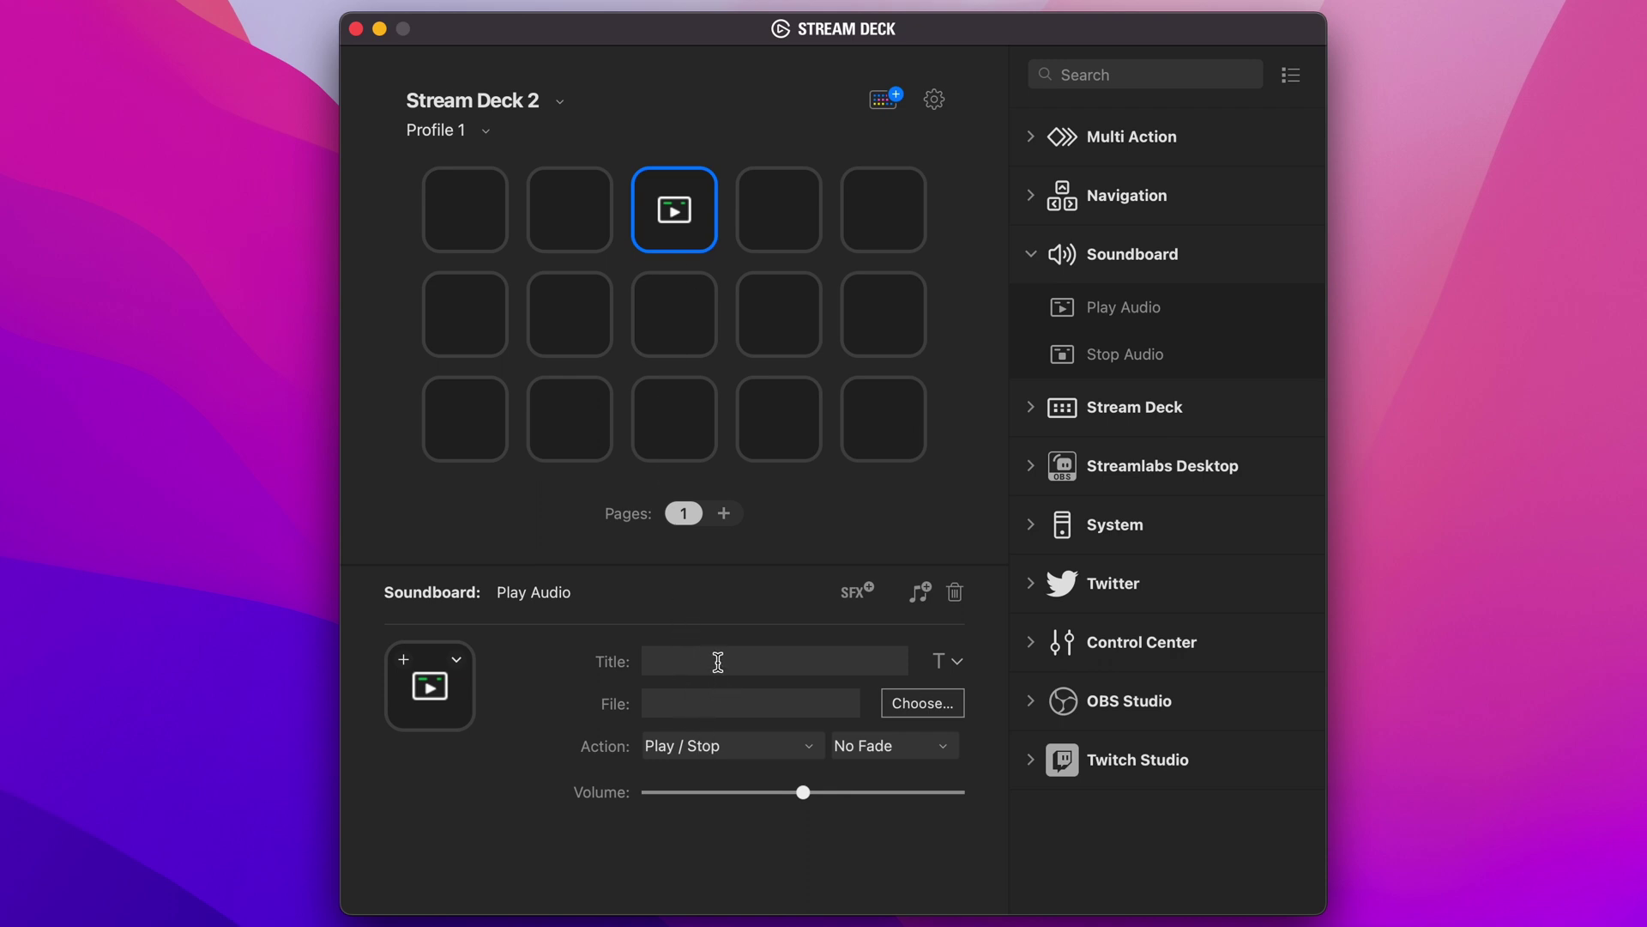
left_click(958, 593)
left_click_drag(1107, 355, 675, 317)
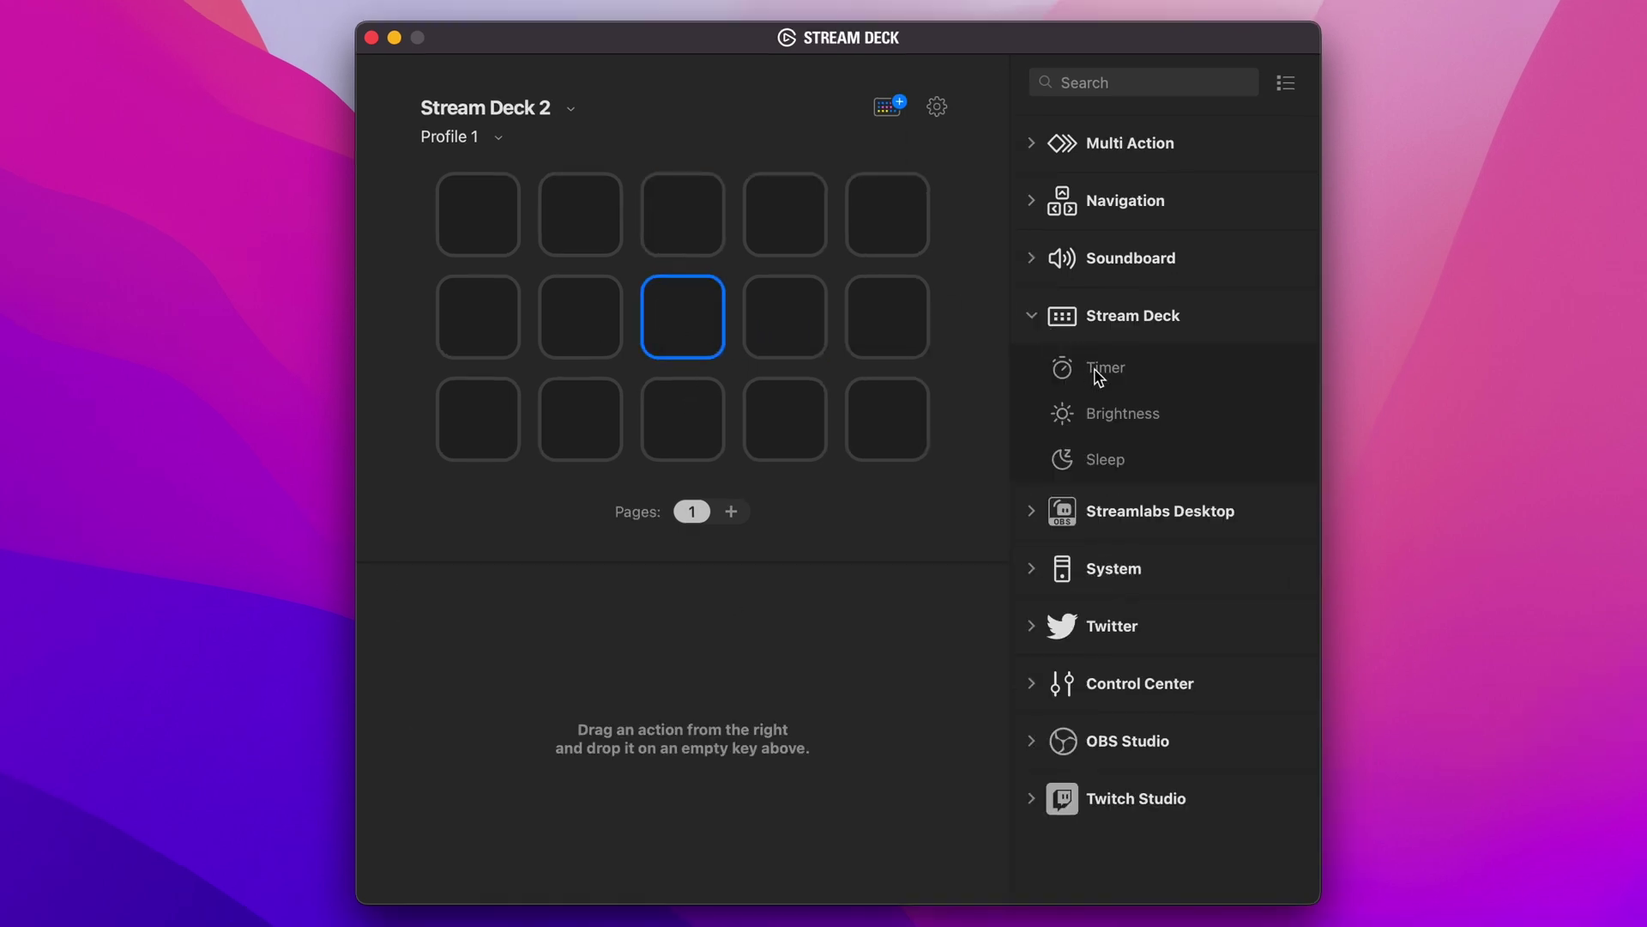
Add a 30-second Timer key with a finishing sound, then a centre Brightness-up key.
left_click_drag(1097, 371, 887, 420)
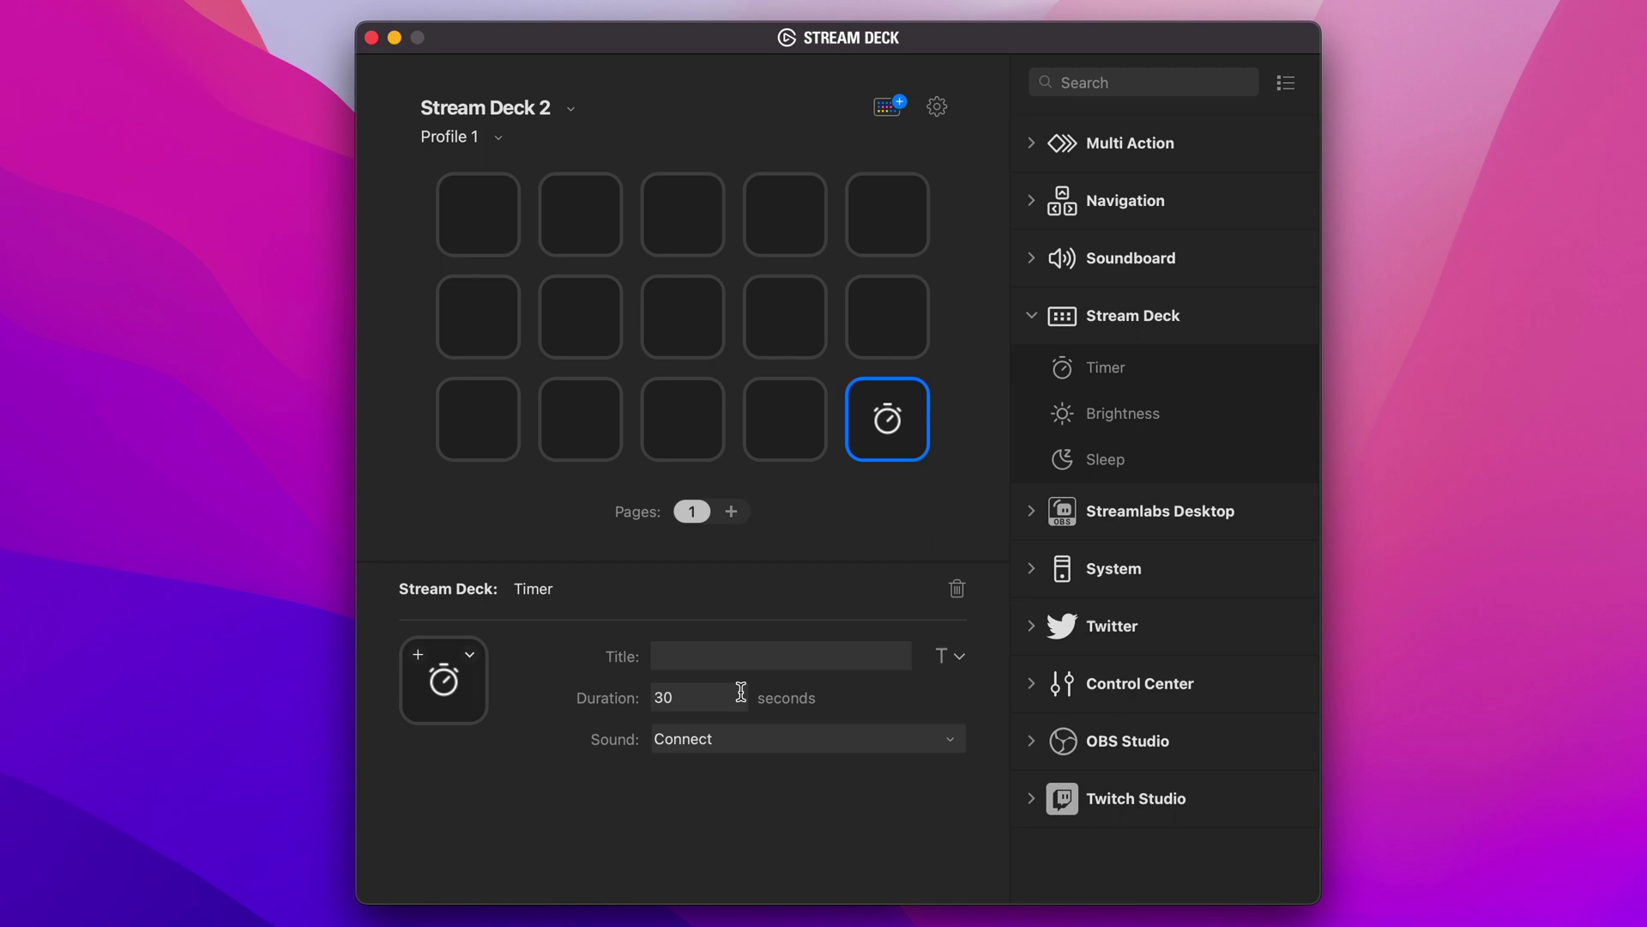
left_click(740, 741)
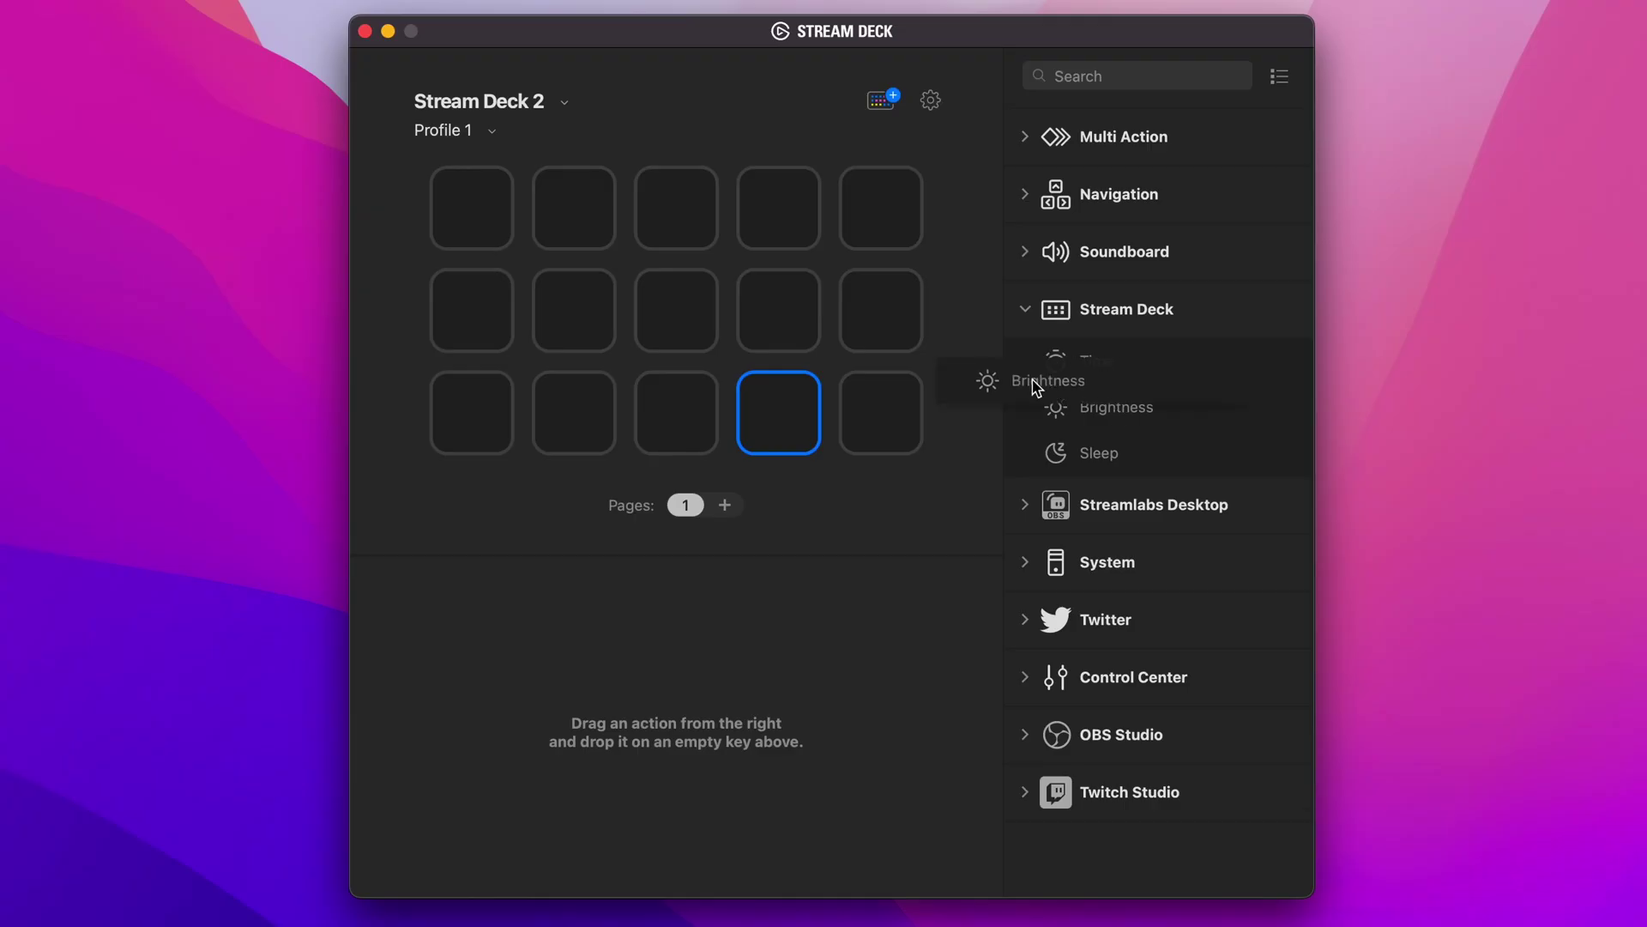
left_click_drag(1034, 386, 678, 311)
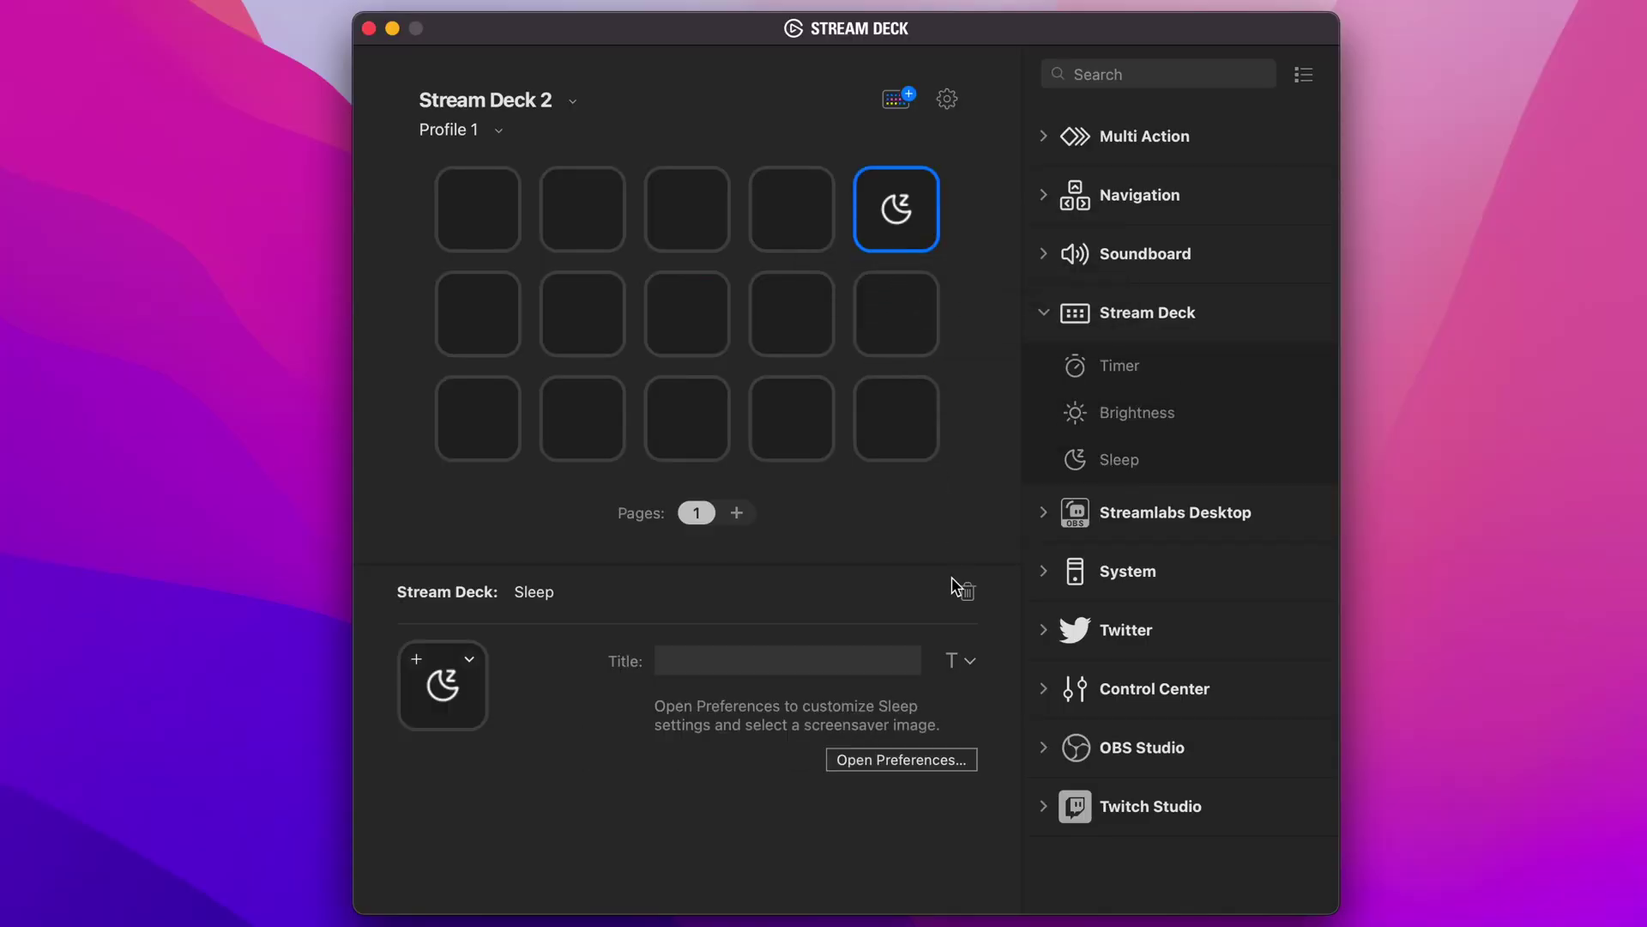
Open Preferences, view Accounts, then the Profiles list showing Default Profile and Profile 1.
left_click(924, 760)
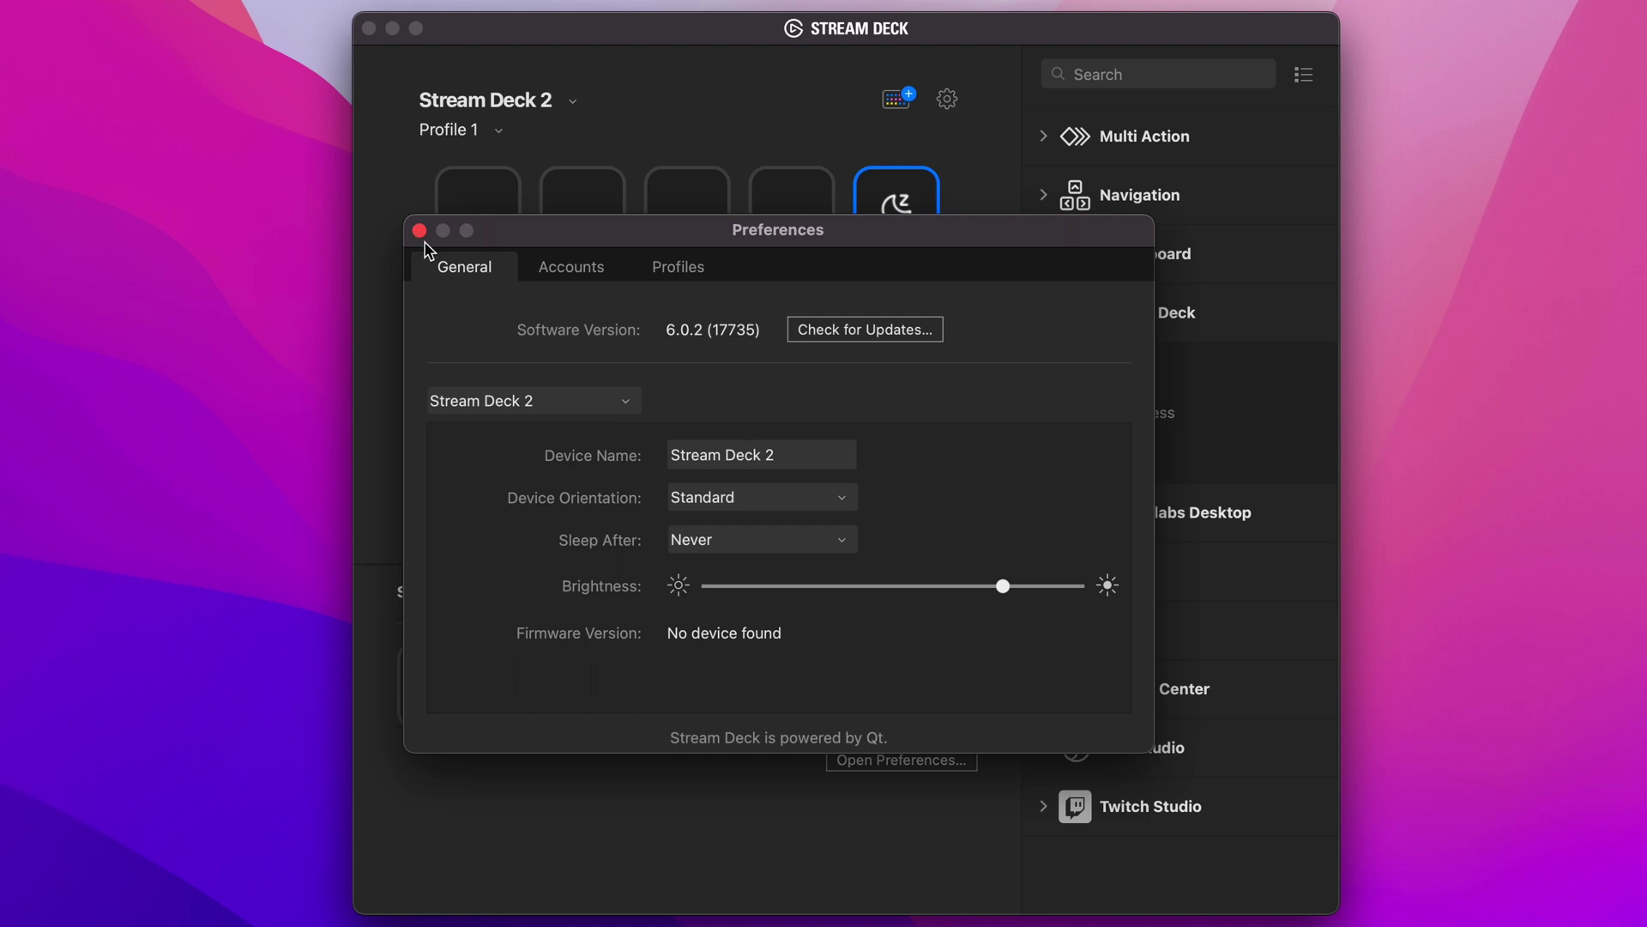
left_click(570, 266)
left_click(677, 267)
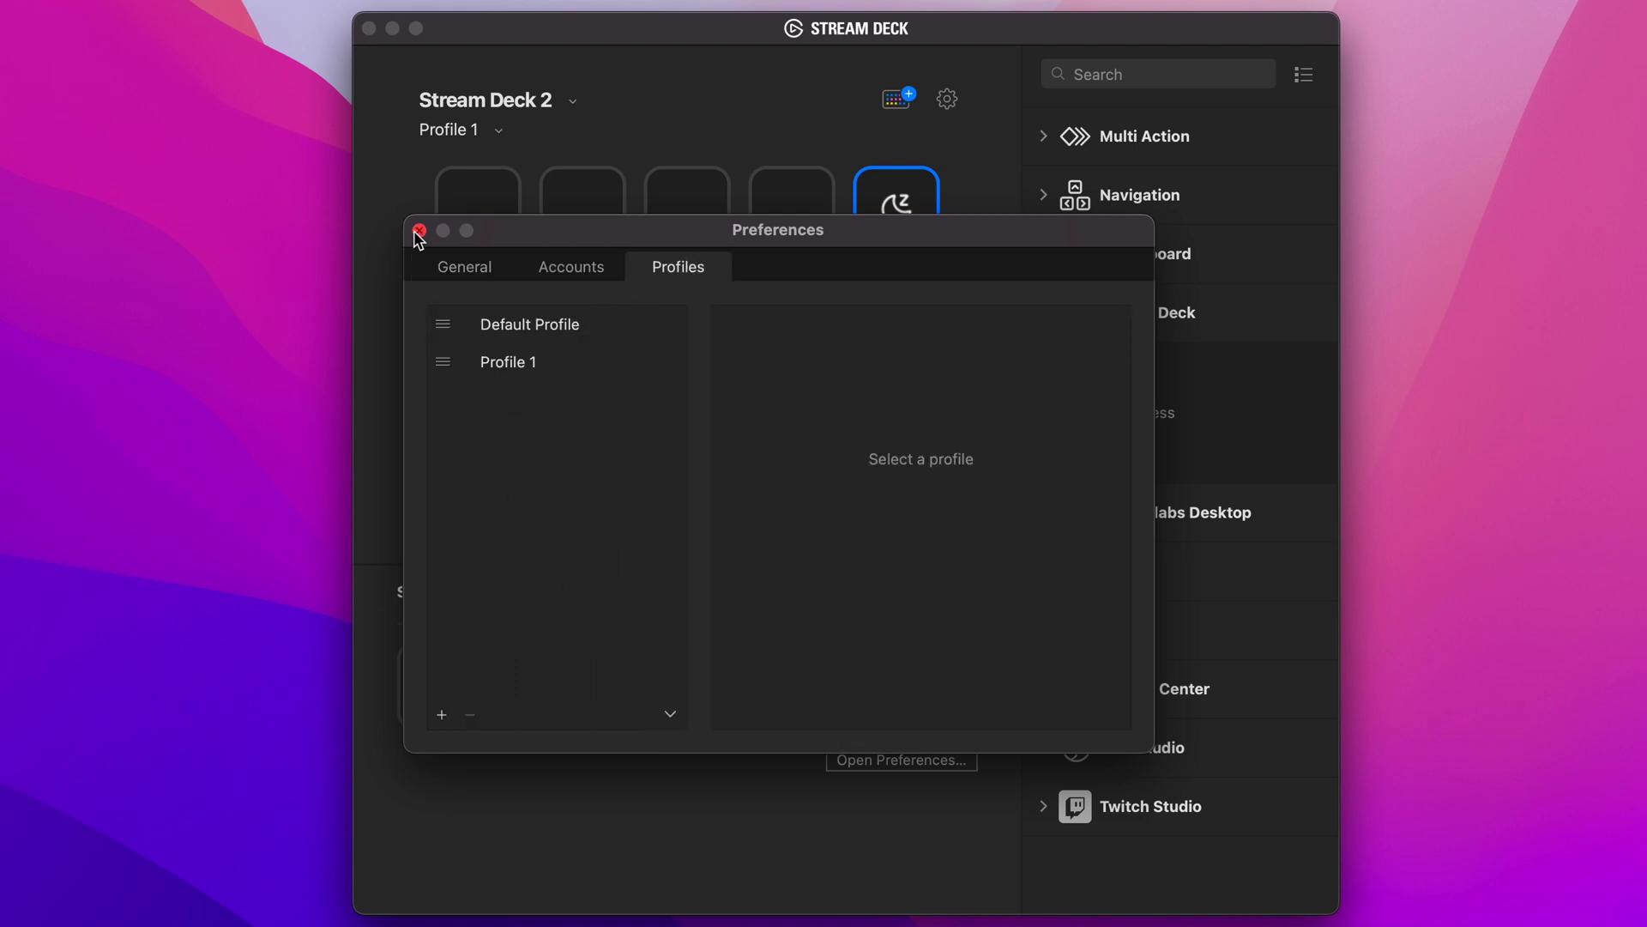